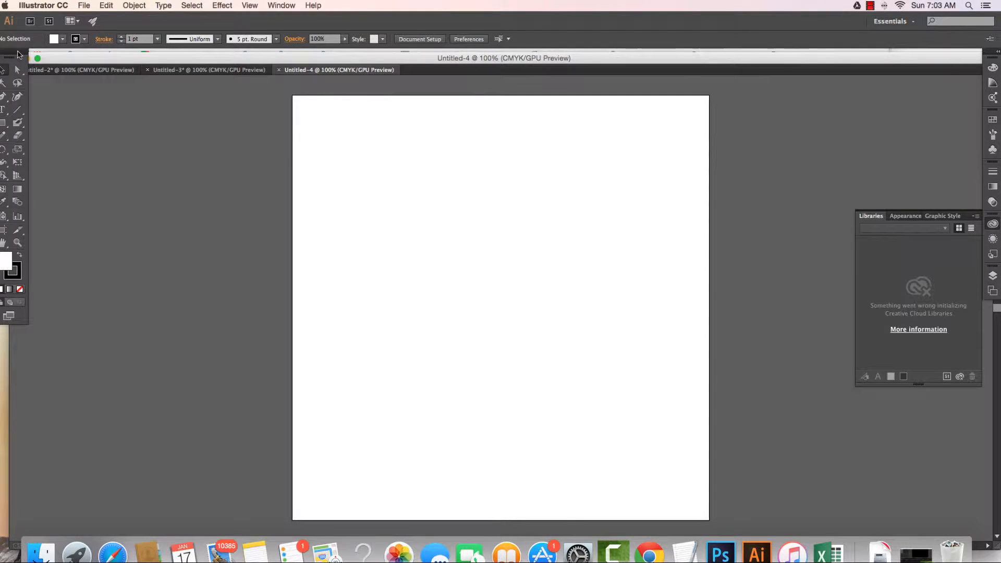
Place the toolbox beside the artboard and tear off the type tools as a floating set at the artboard's upper left.
left_click_drag(21, 55, 208, 124)
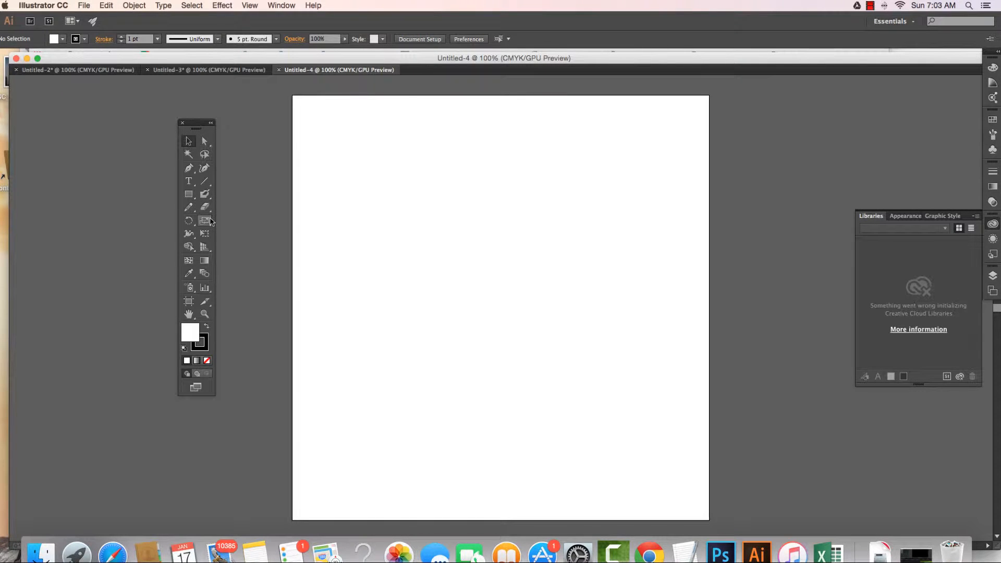
left_click(191, 180)
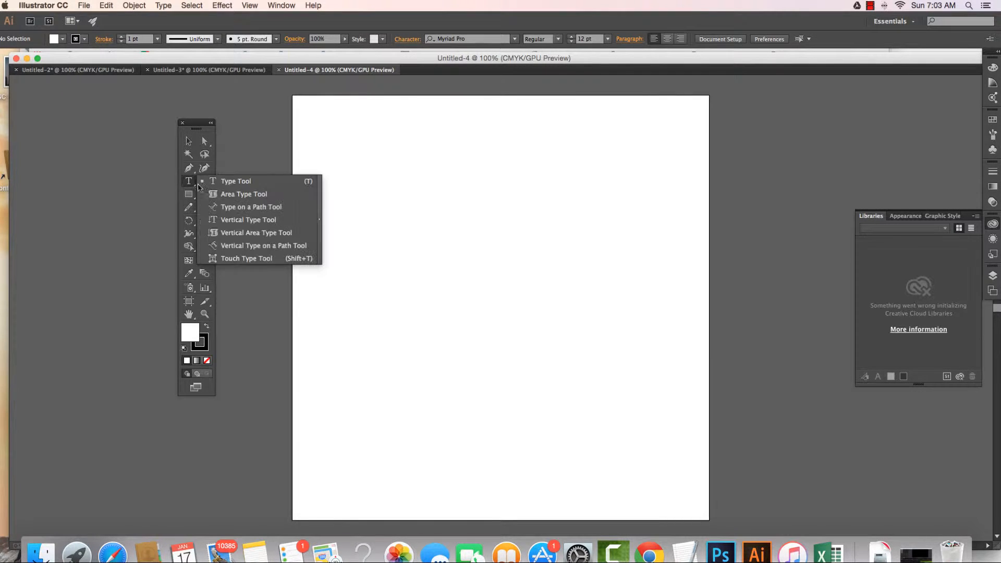
left_click_drag(311, 196, 320, 219)
left_click_drag(241, 191, 341, 114)
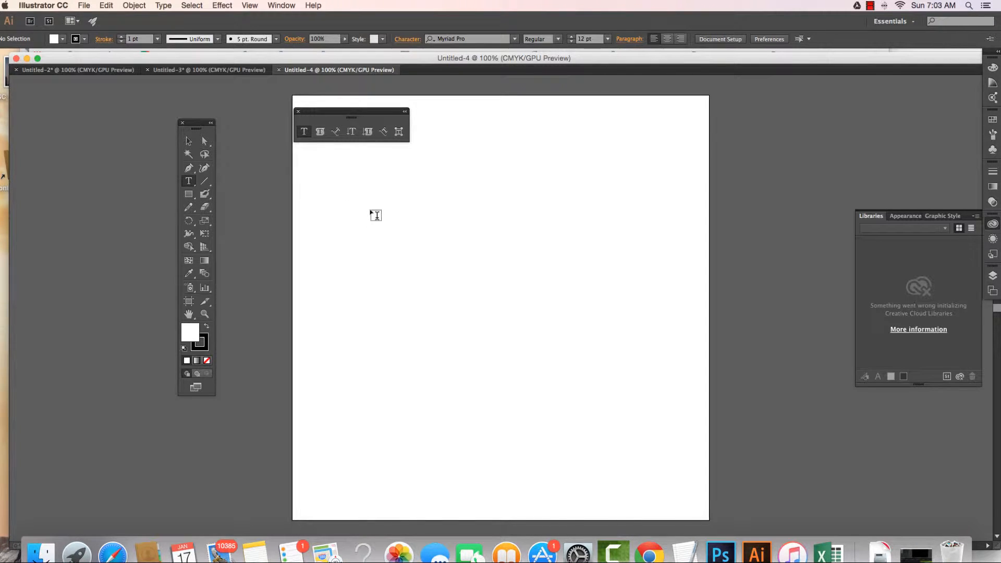
Set the type font to Mom'sTypewriter at 36 pt and check its available font styles.
left_click(515, 39)
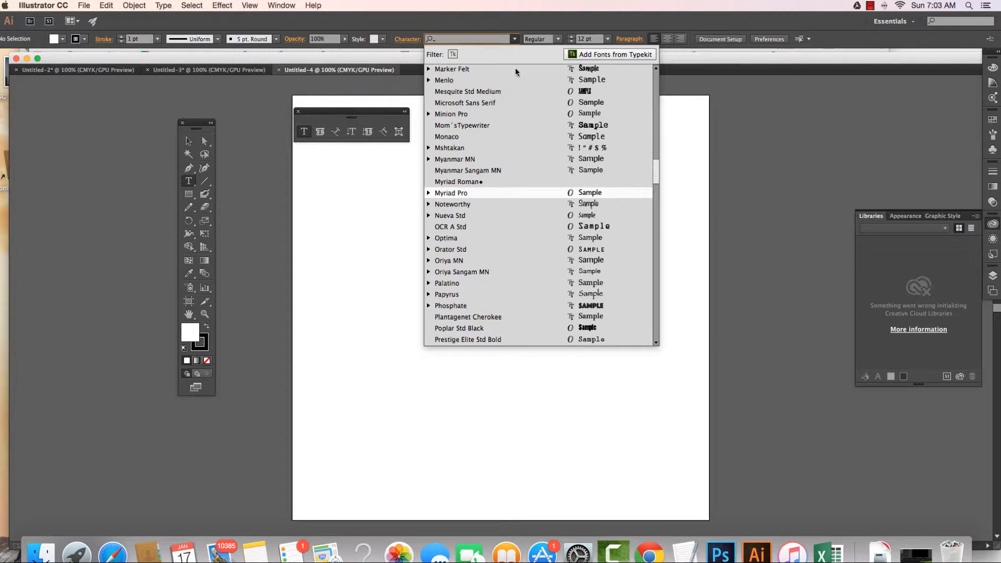
left_click(521, 125)
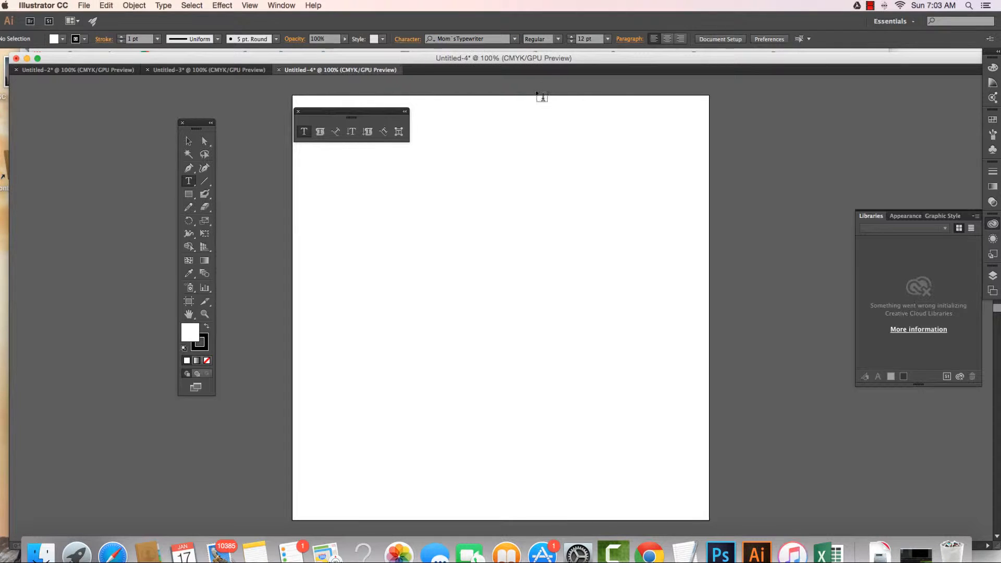
left_click(608, 39)
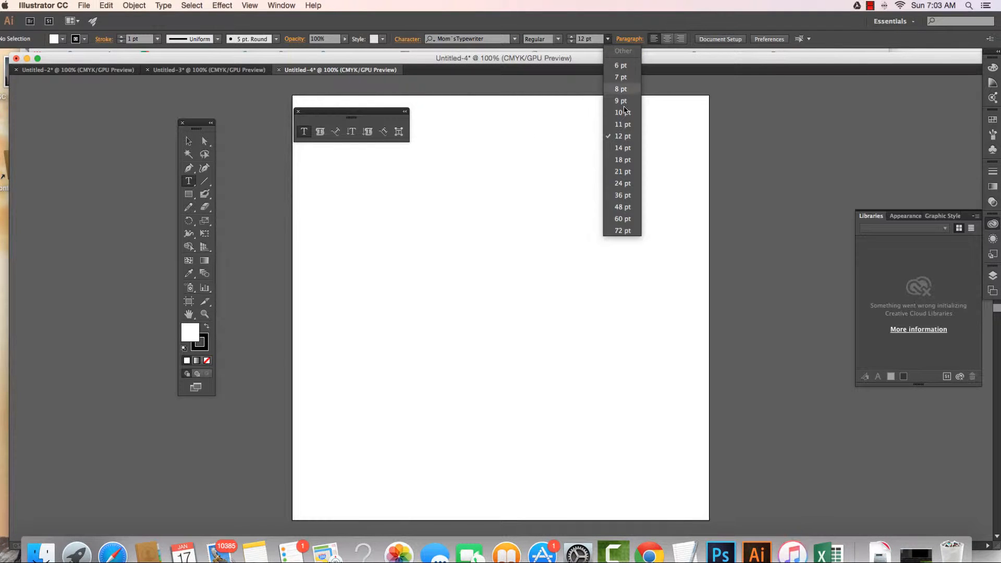
left_click(622, 196)
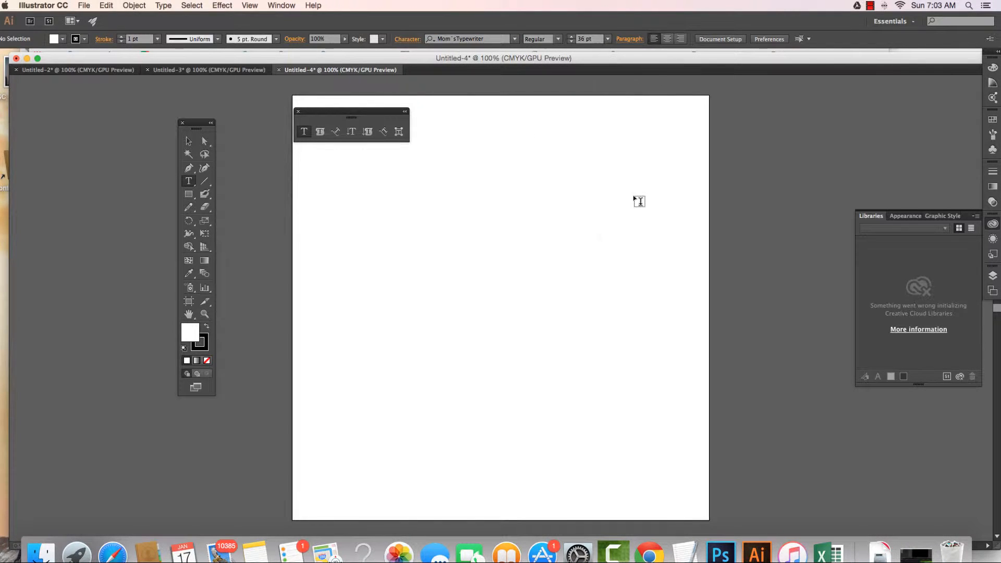
left_click(557, 40)
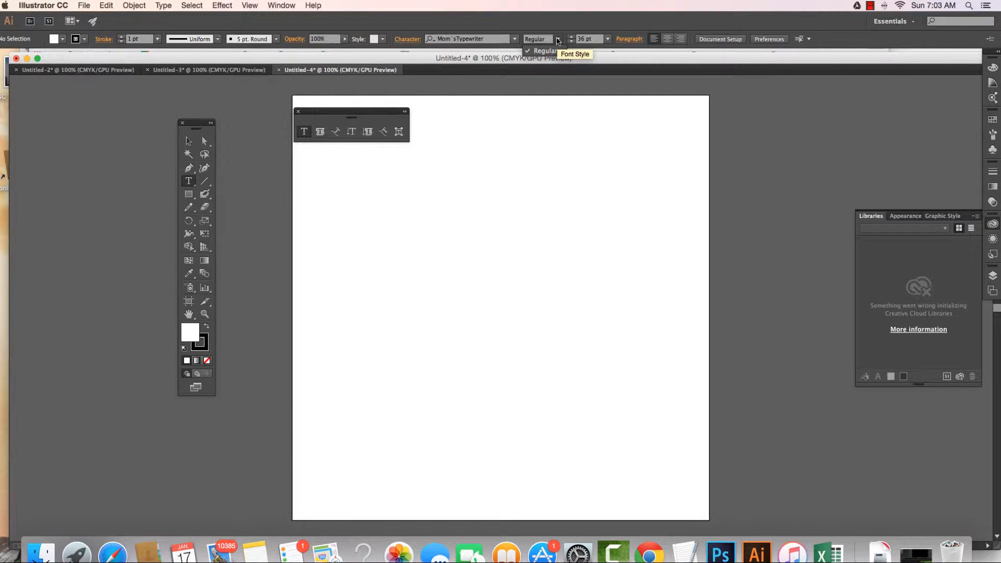
left_click(558, 40)
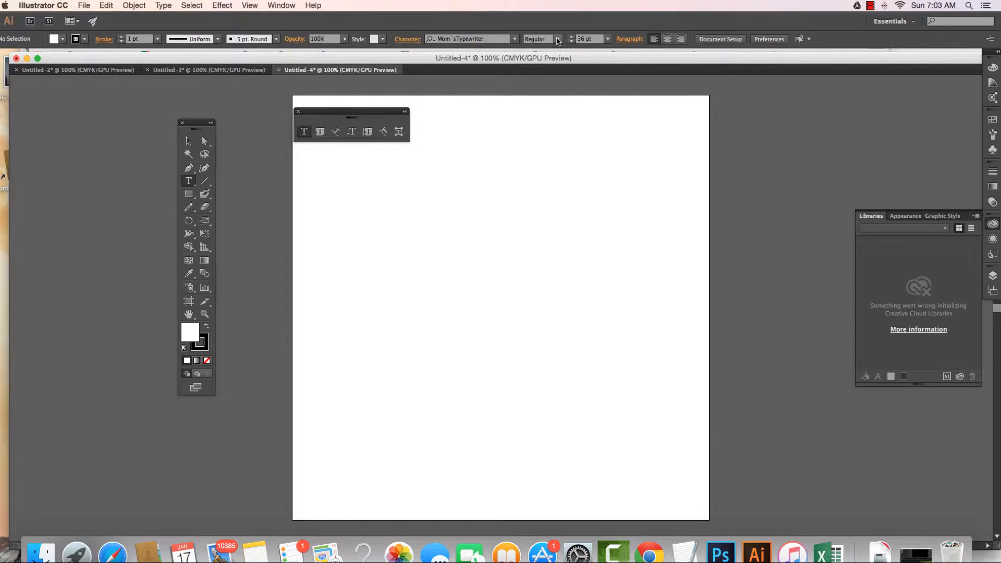
Choose the C=100 M=100 Y=25 K=25 stroke swatch and add the point text "type" in the artboard's upper left area.
left_click(84, 40)
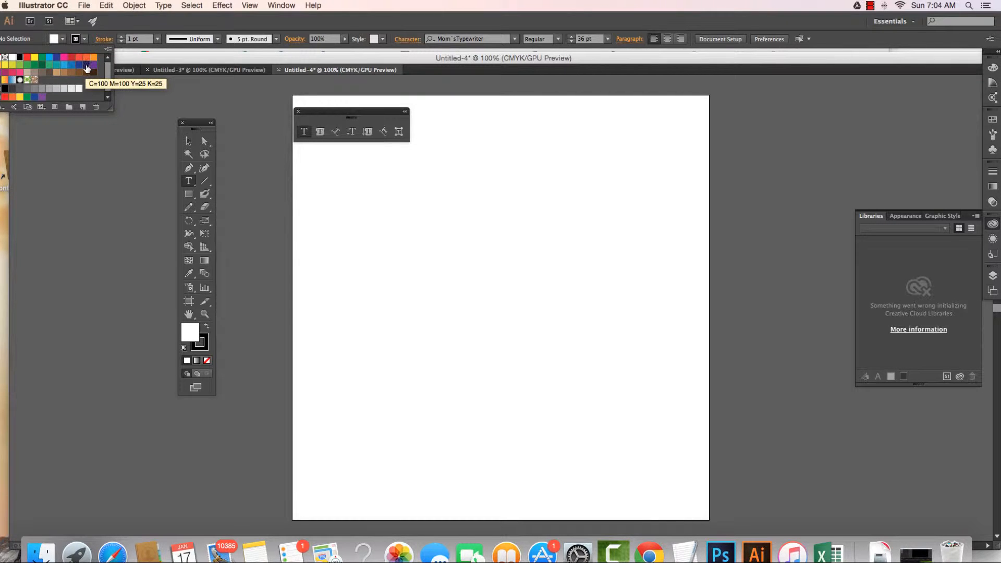
left_click(86, 67)
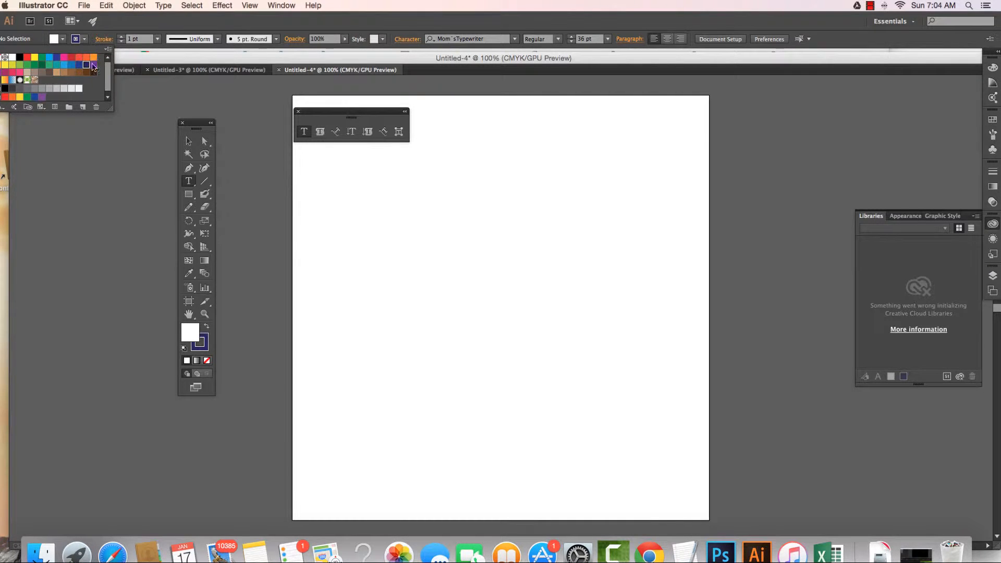
left_click(304, 132)
left_click(399, 224)
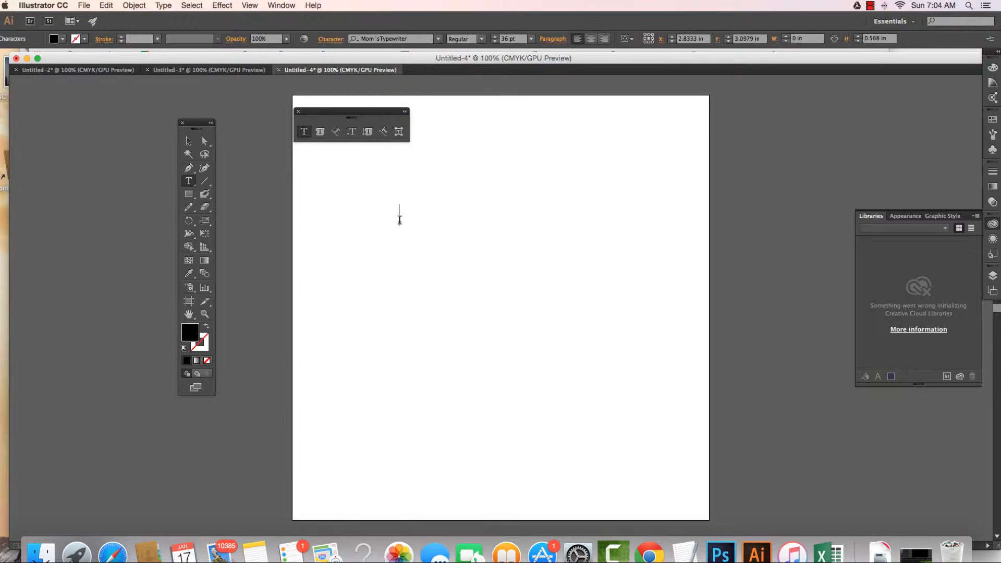
type("type")
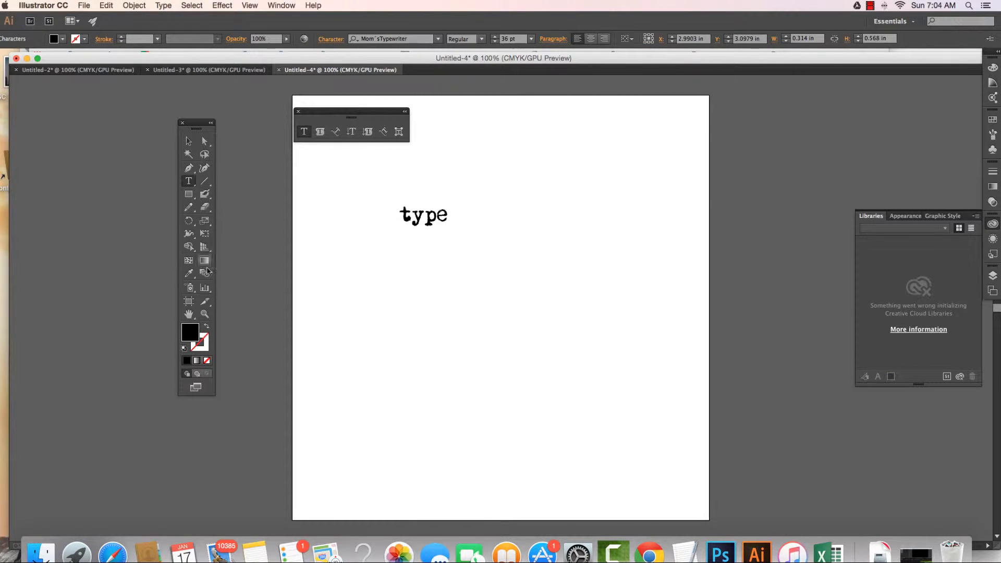
Fill the word "type" with the purple swatch and move it to the top centre of the artboard.
double_click(435, 219)
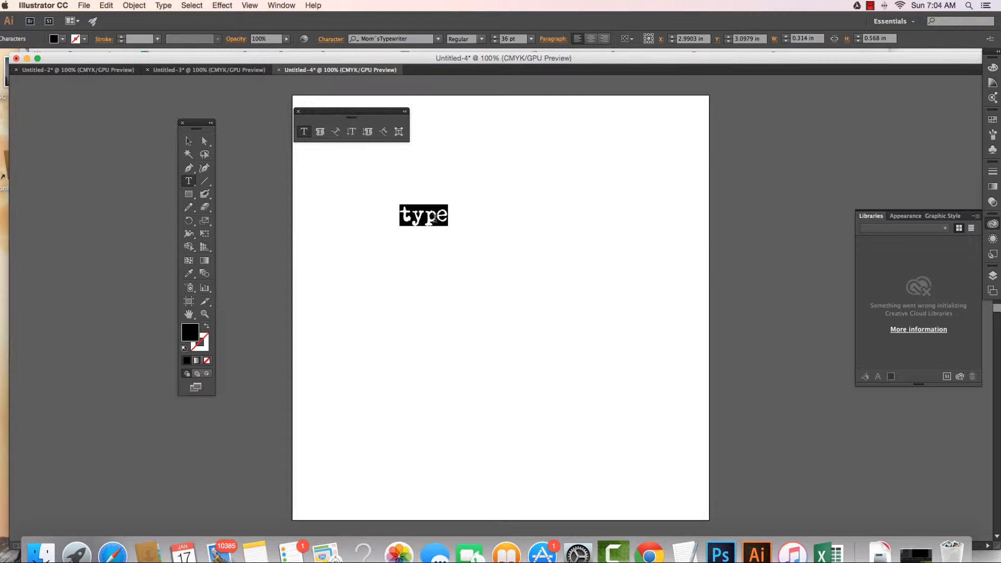
left_click(62, 39)
left_click(93, 65)
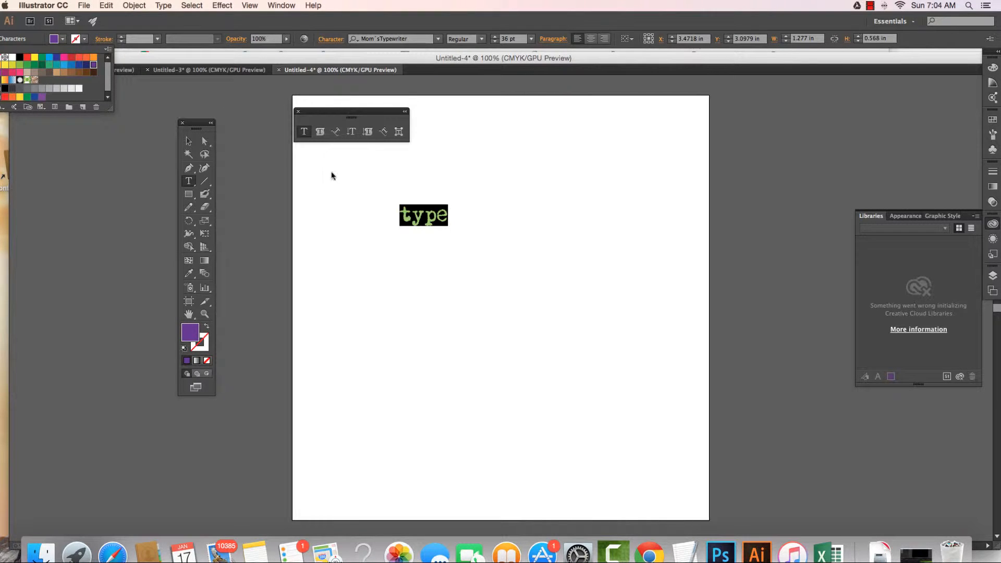
left_click(186, 143)
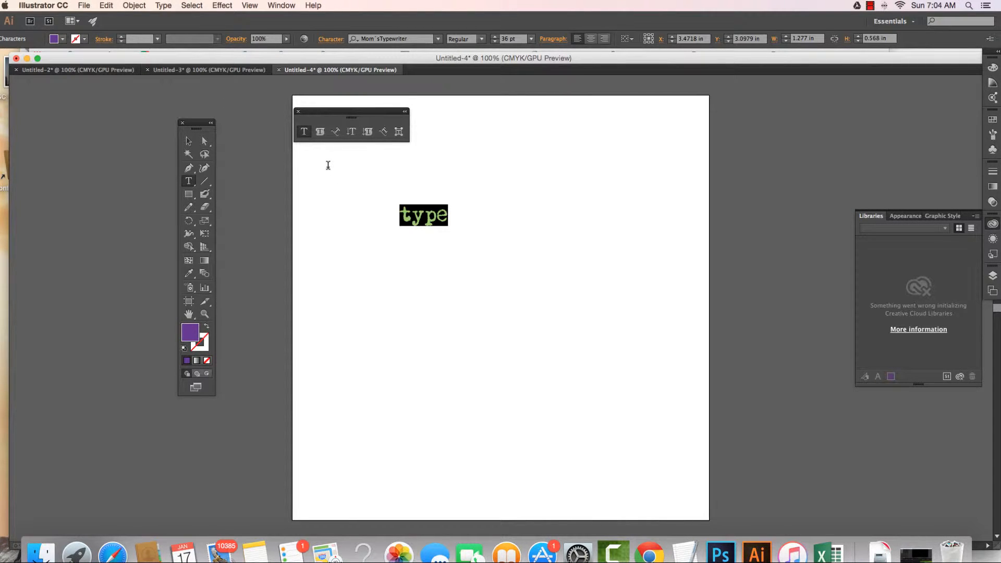
left_click(191, 141)
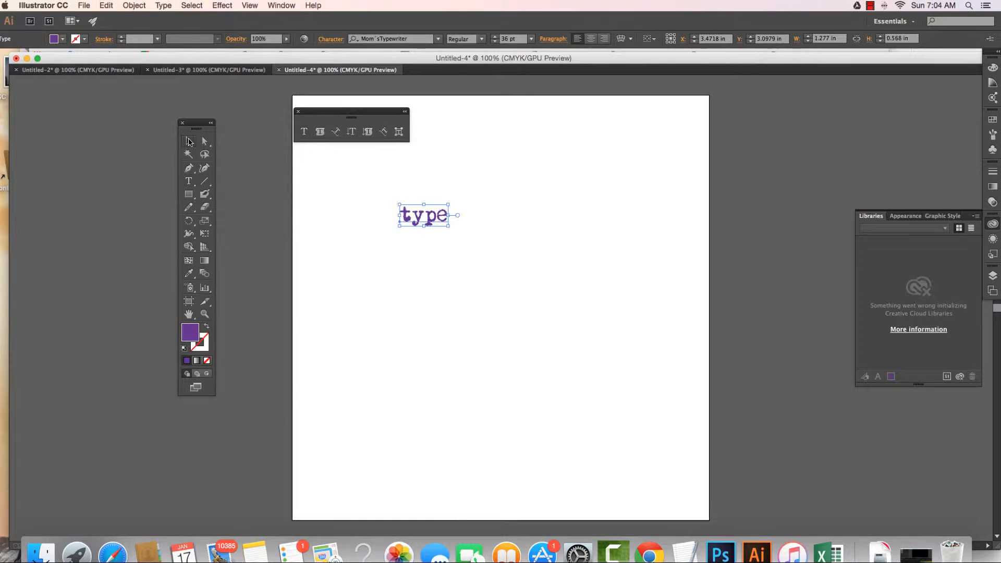
left_click_drag(416, 220, 489, 156)
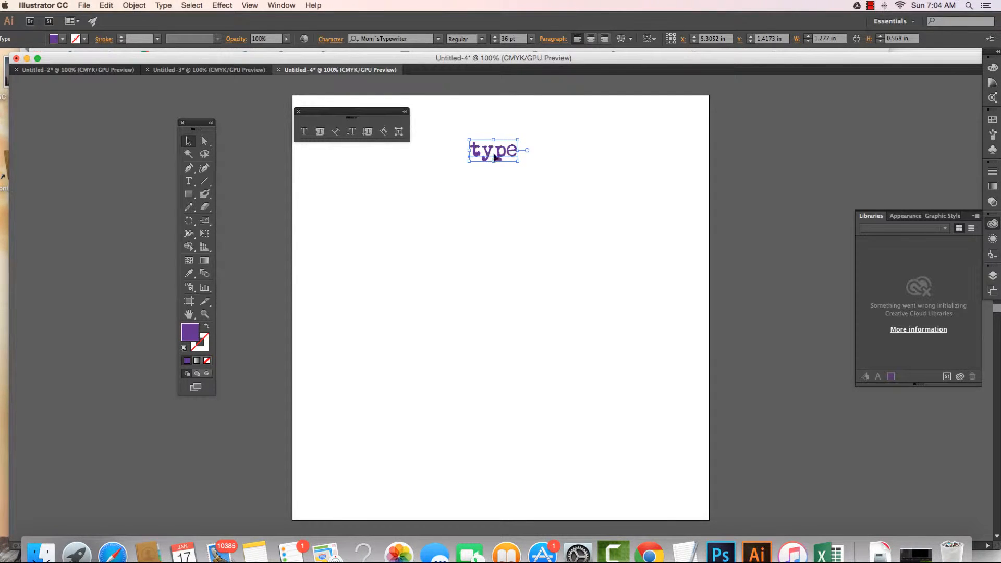
Apply a light blue #8FC4E2 stroke to the word, remove the stroke again and make the fill active.
double_click(204, 345)
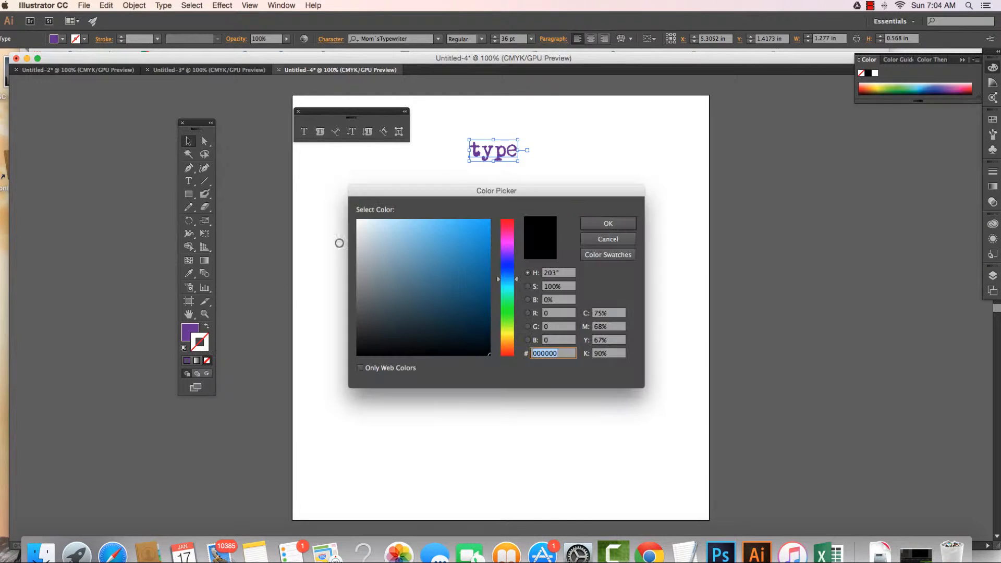
left_click(384, 233)
left_click(404, 232)
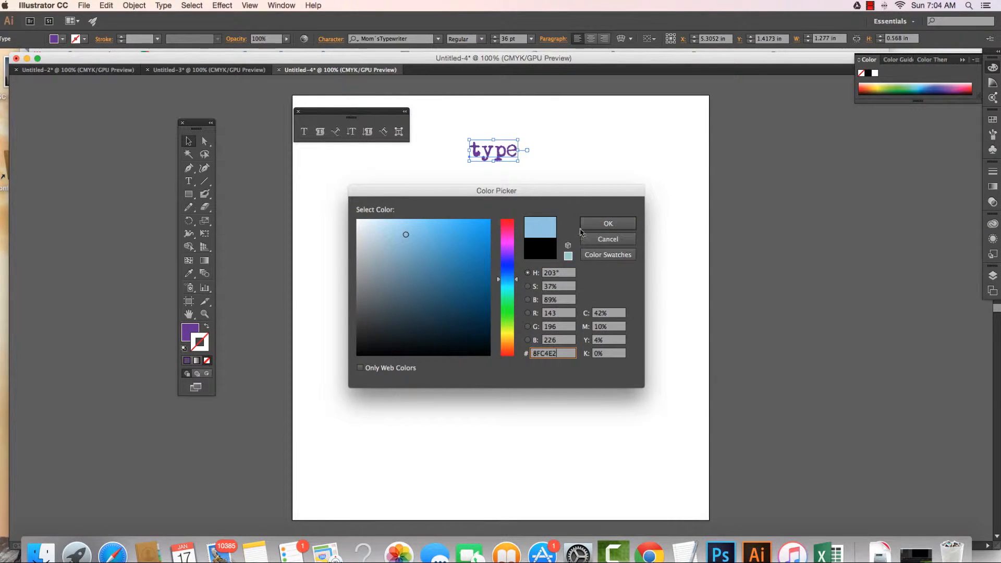
left_click(592, 224)
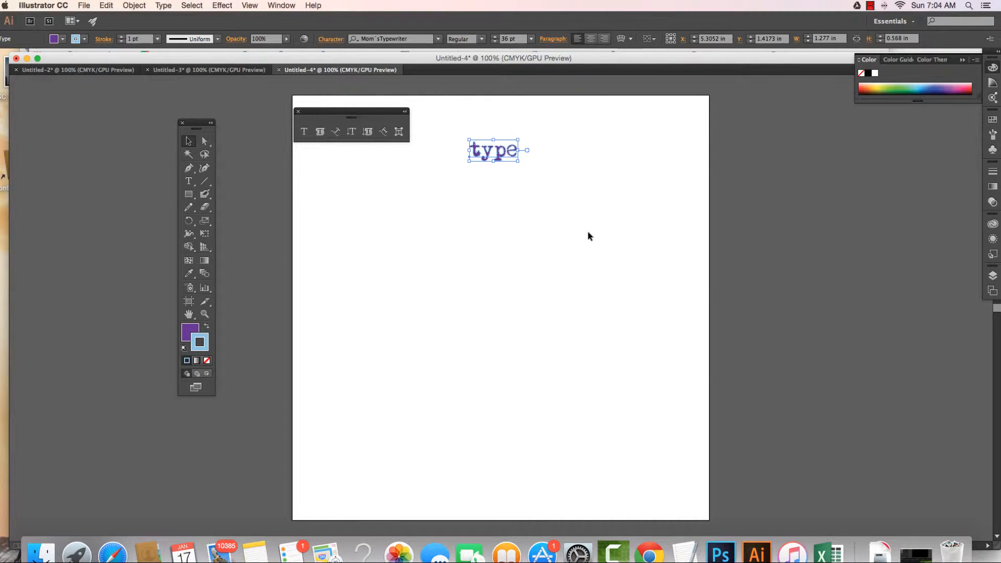
left_click(206, 360)
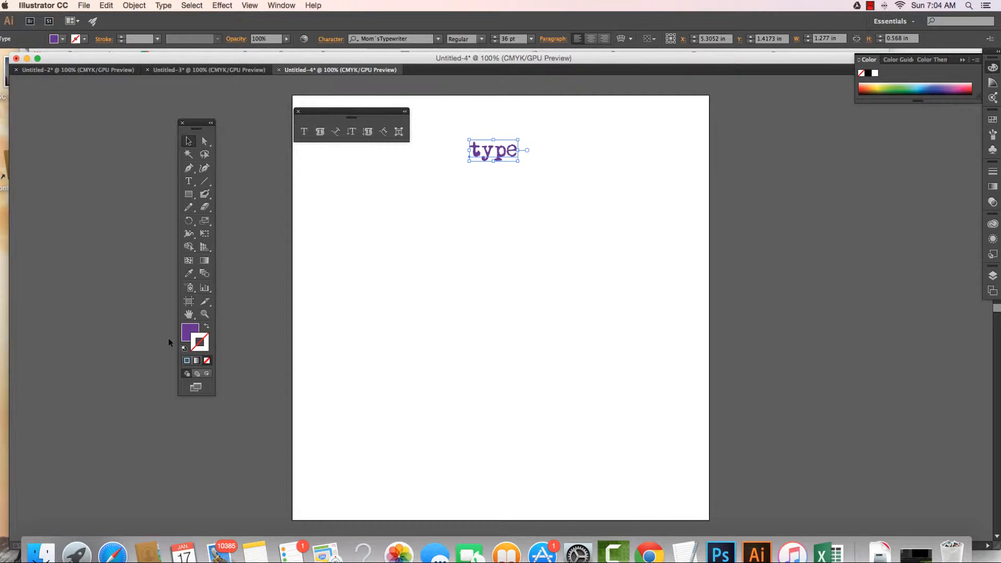
left_click(190, 334)
Move the word near the artboard's upper right corner, tilted diagonally upward, and enlarge it to about 73 pt.
left_click_drag(489, 155, 637, 165)
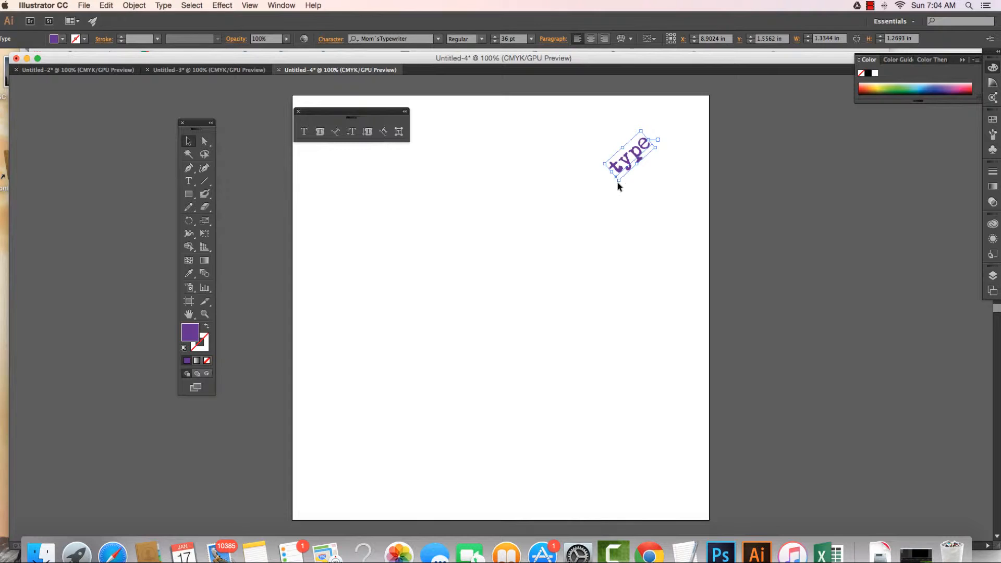
mouse_move(618, 180)
left_mouse_down()
mouse_move(608, 245)
mouse_move(602, 177)
mouse_move(620, 172)
left_mouse_up()
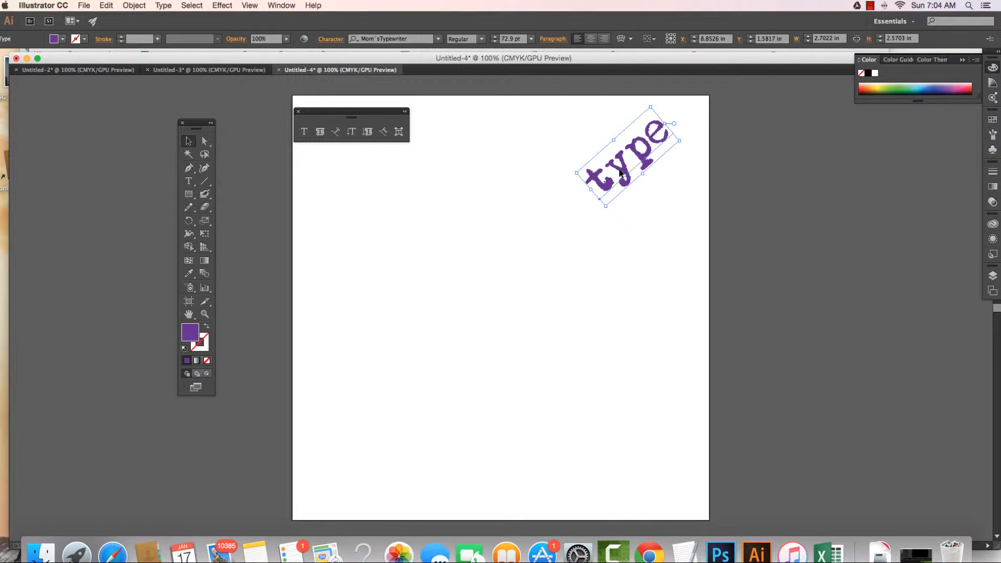
Set the font size of the tilted word "type" to 48 pt.
key("t")
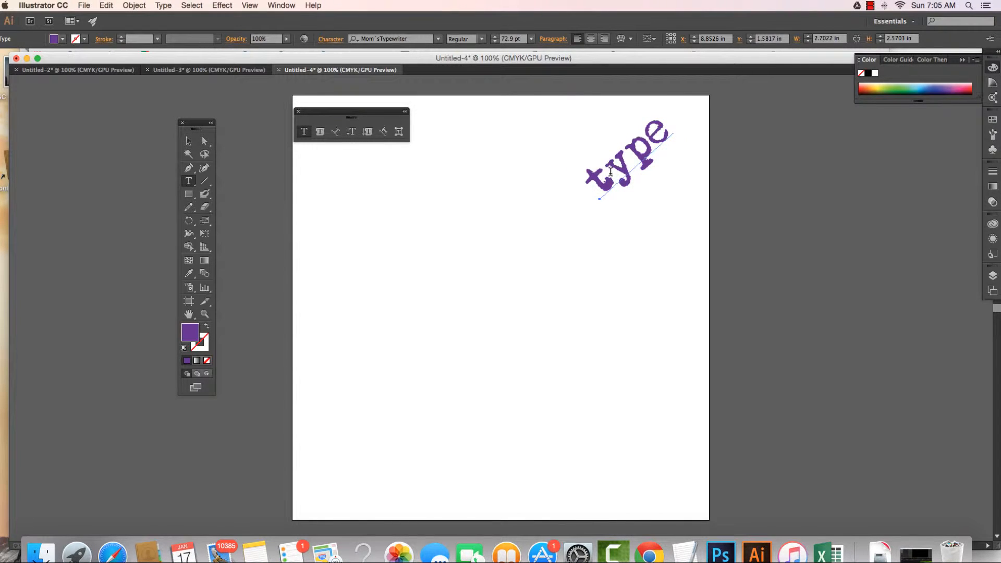
double_click(610, 171)
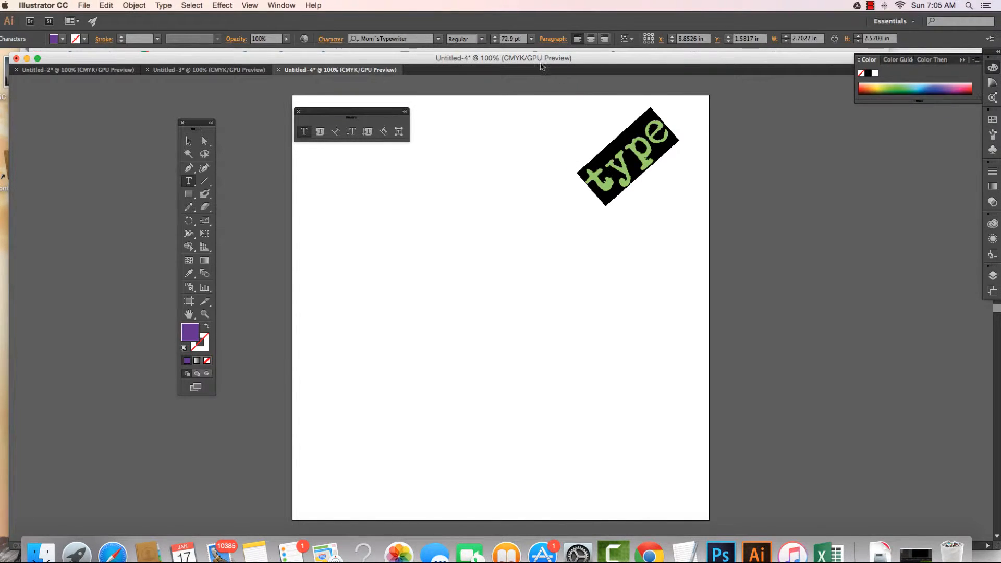
left_click(530, 39)
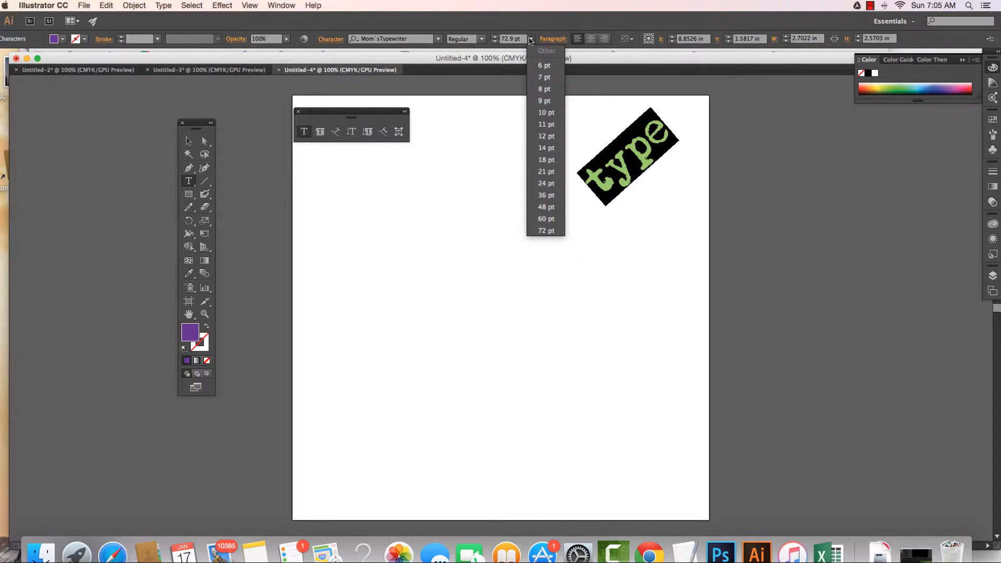
left_click(546, 207)
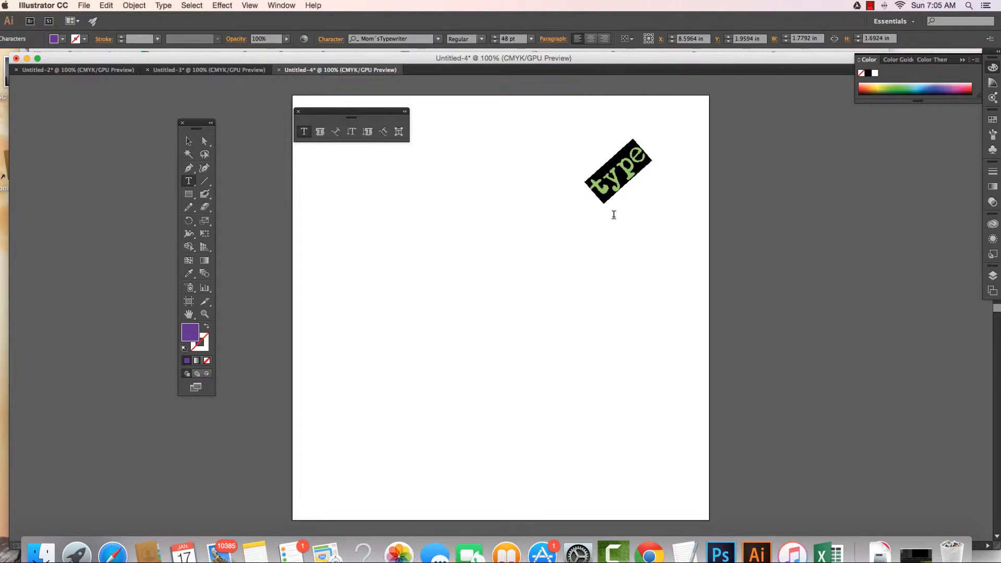
Scale the tilted word up freehand to about 58 pt and deselect it.
left_click(188, 141)
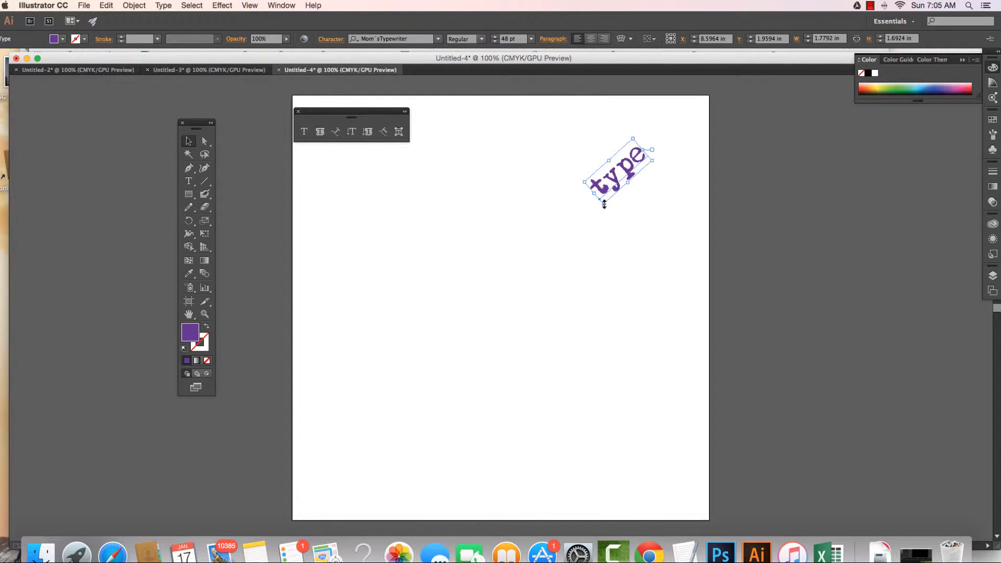
left_click_drag(604, 203, 599, 218)
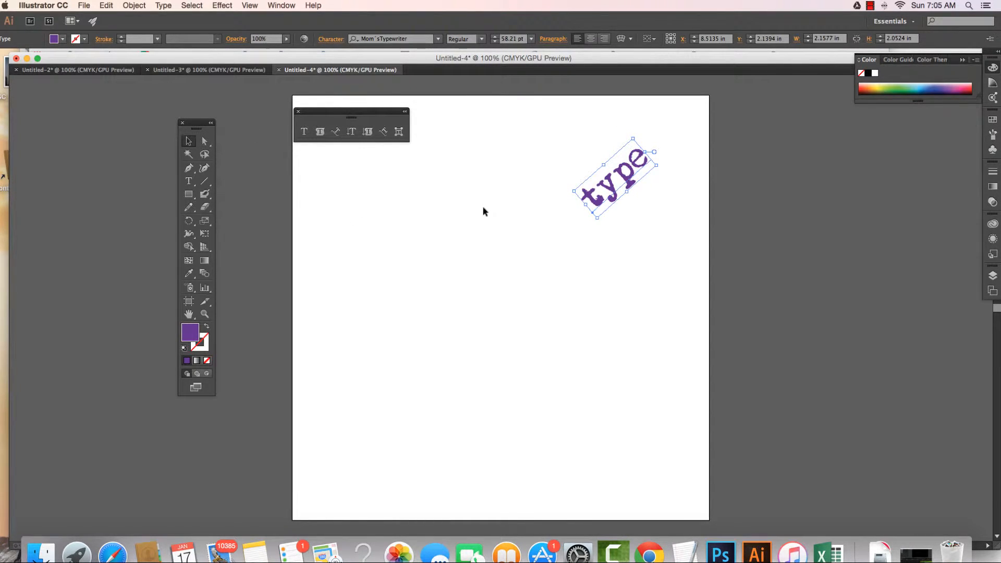
left_click(188, 141)
left_click(347, 169)
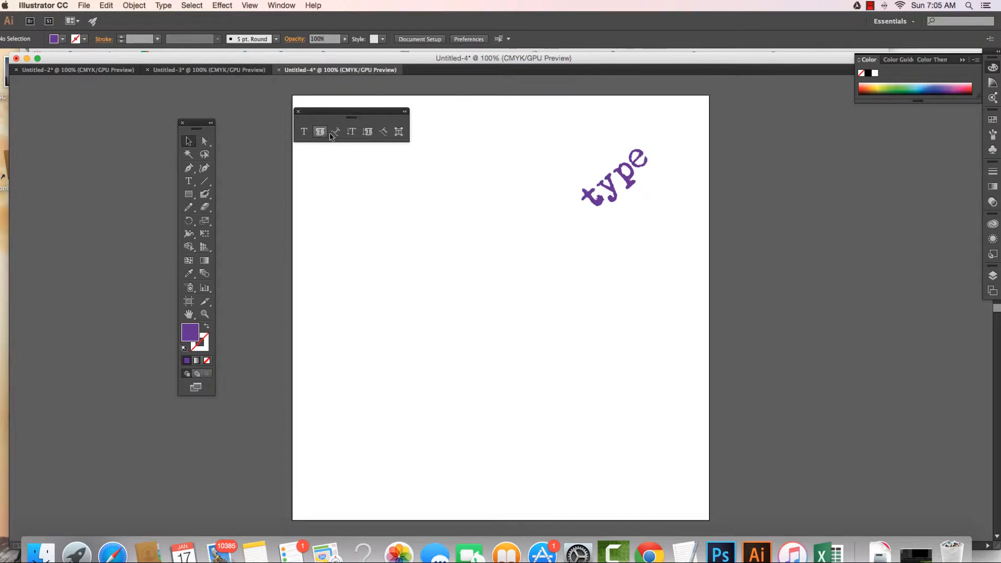
Draw a purple rectangle about 5.49 by 5.12 in, left of centre on the artboard.
left_click(187, 194)
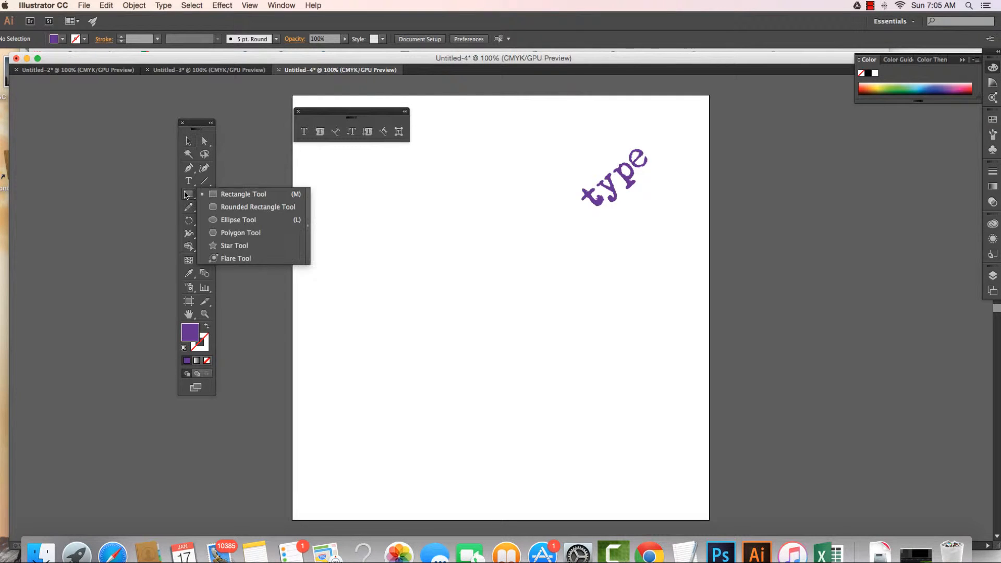
left_click(235, 194)
left_click_drag(335, 213, 542, 411)
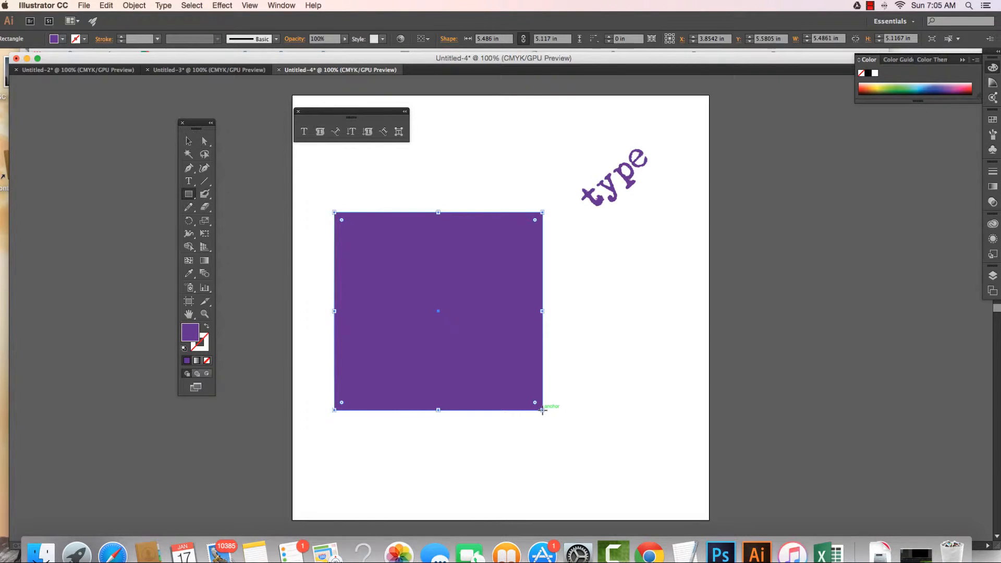
Convert the purple rectangle into an area type frame and enter "This is type in an area.".
left_click(320, 133)
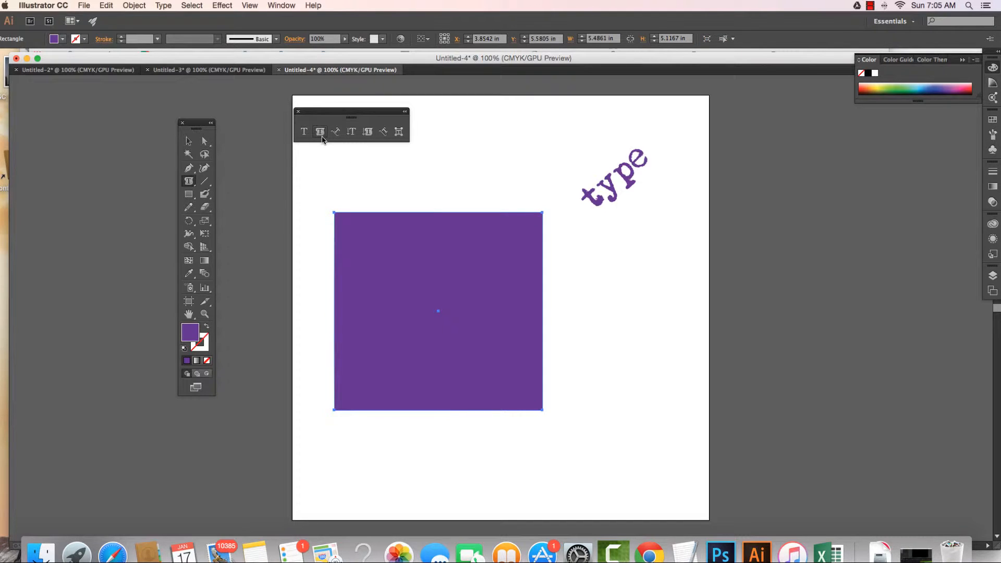
left_click(346, 219)
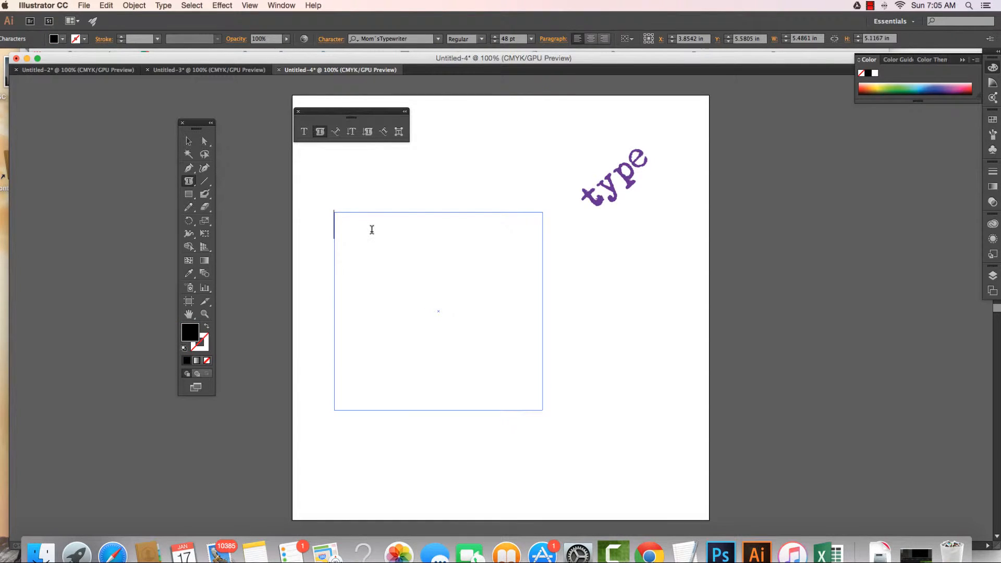
type("This is ty")
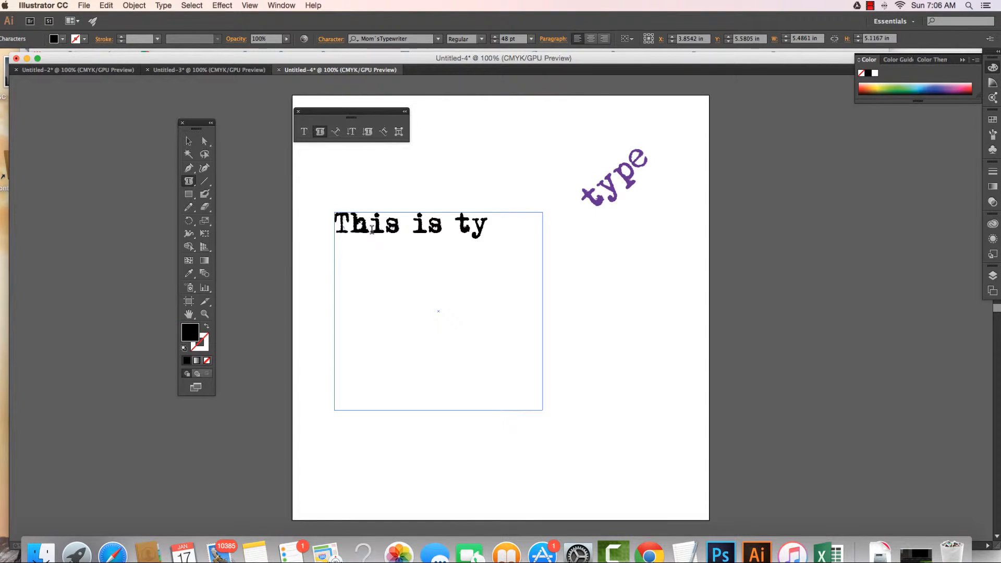
type("pe in an area.")
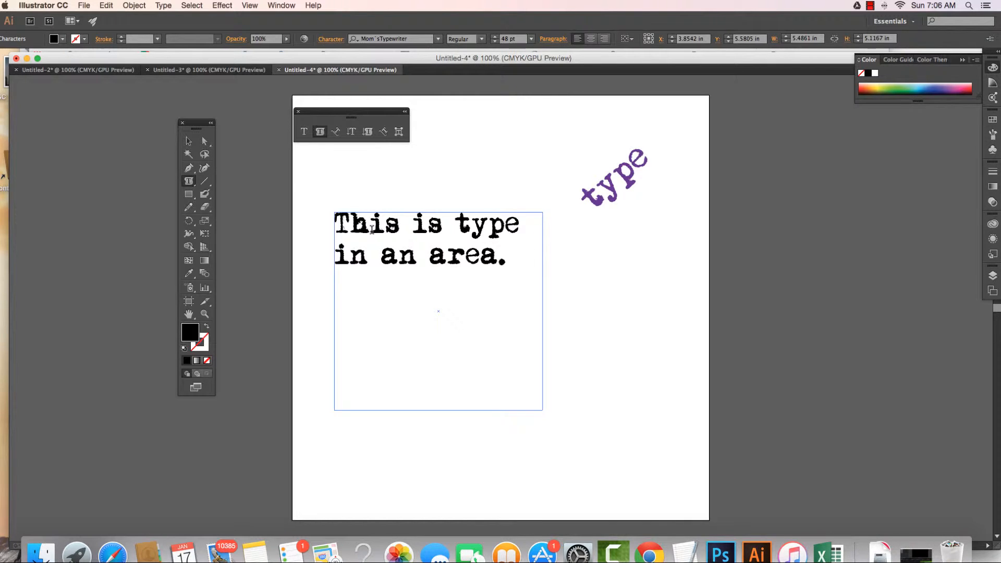
Add a new line reading "It is like a text box." below the first sentence in the area type frame.
key("Return")
type("IT i")
key("BackSpace")
key("BackSpace")
key("BackSpace")
type("t is like a")
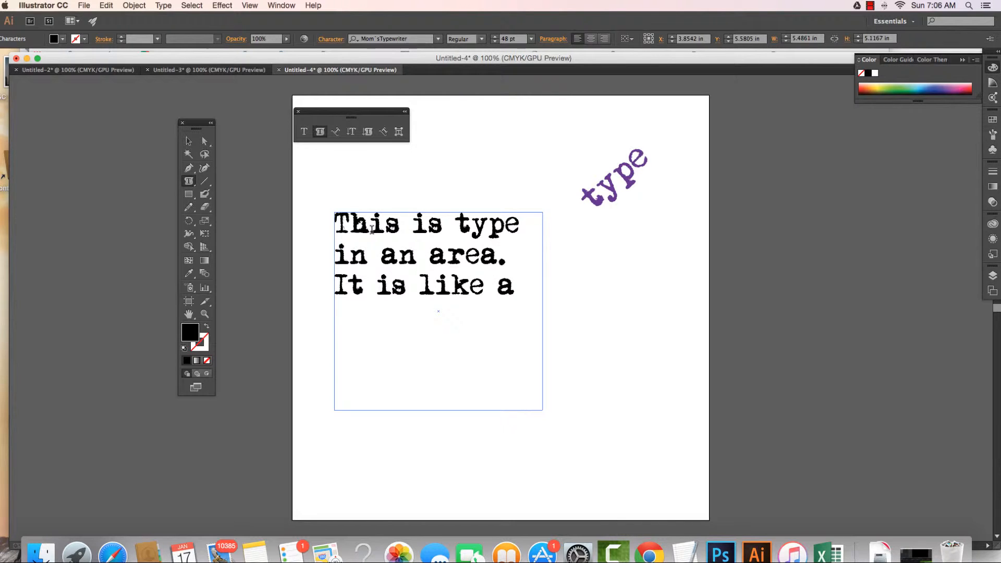
type(" text")
key("BackSpace")
type("xt bo")
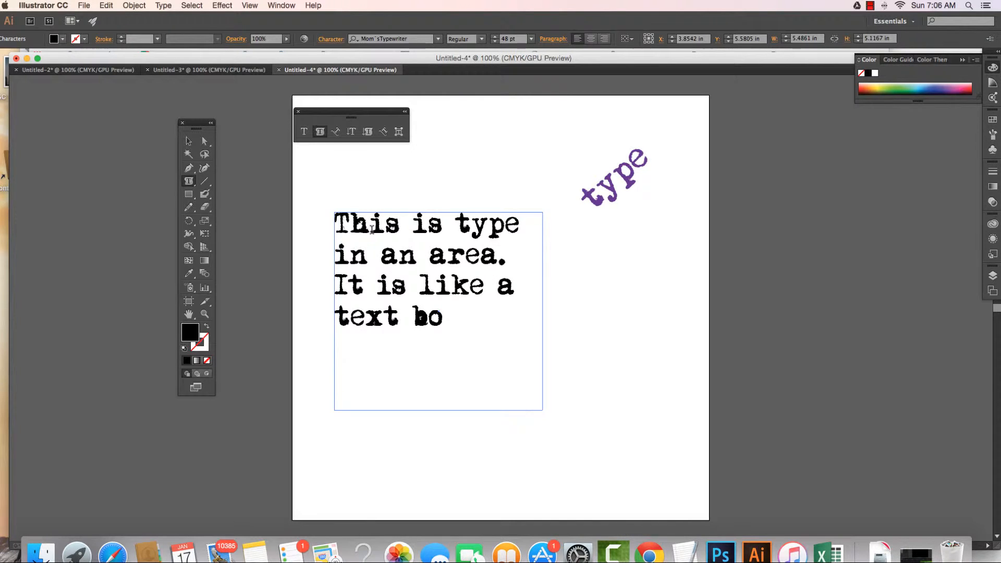
type("x.")
Move the area type frame up about 1.2 in and shrink it to about 5.22 by 2.74 in, hiding the last line.
left_click(188, 142)
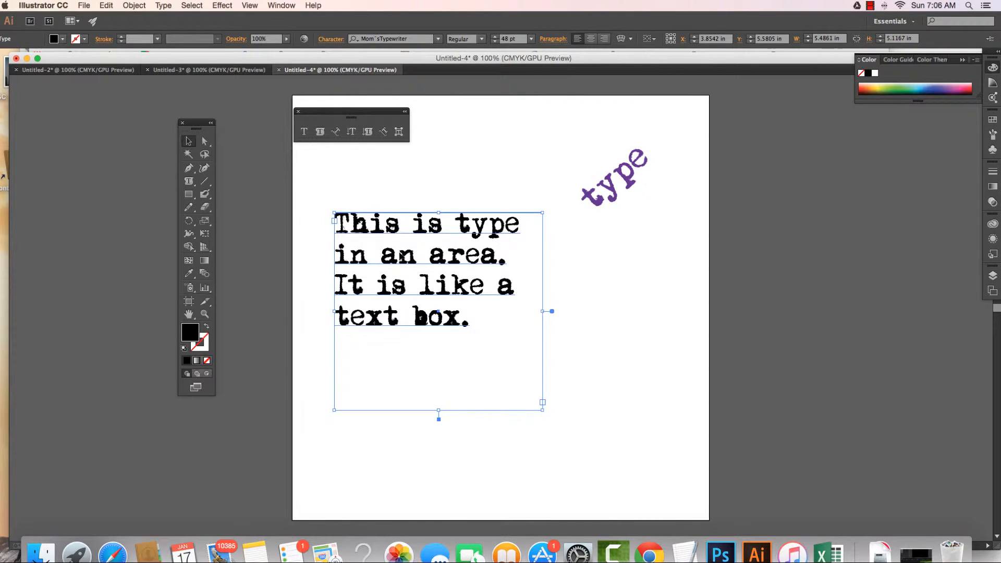
left_click_drag(399, 253, 396, 205)
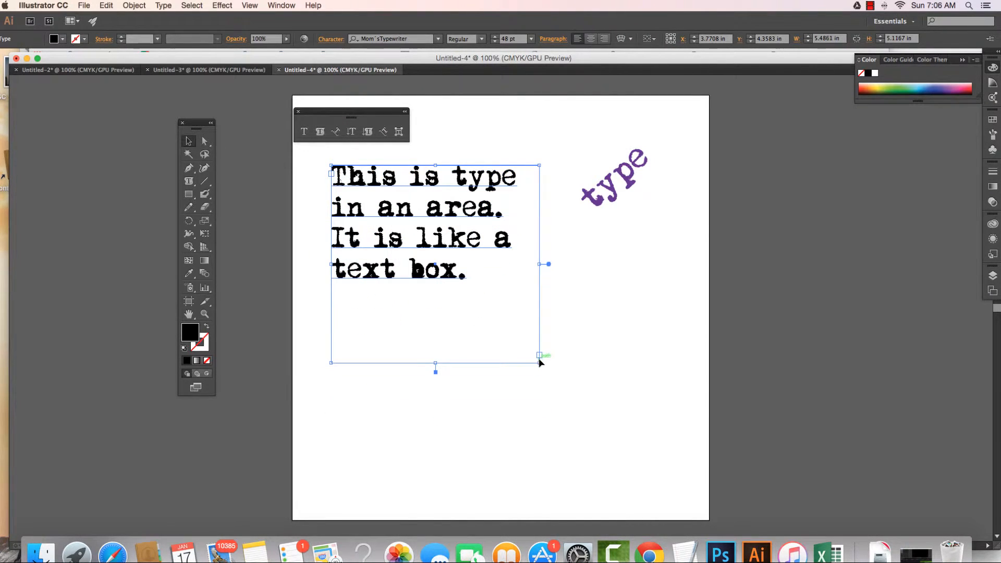
left_click_drag(539, 361, 530, 271)
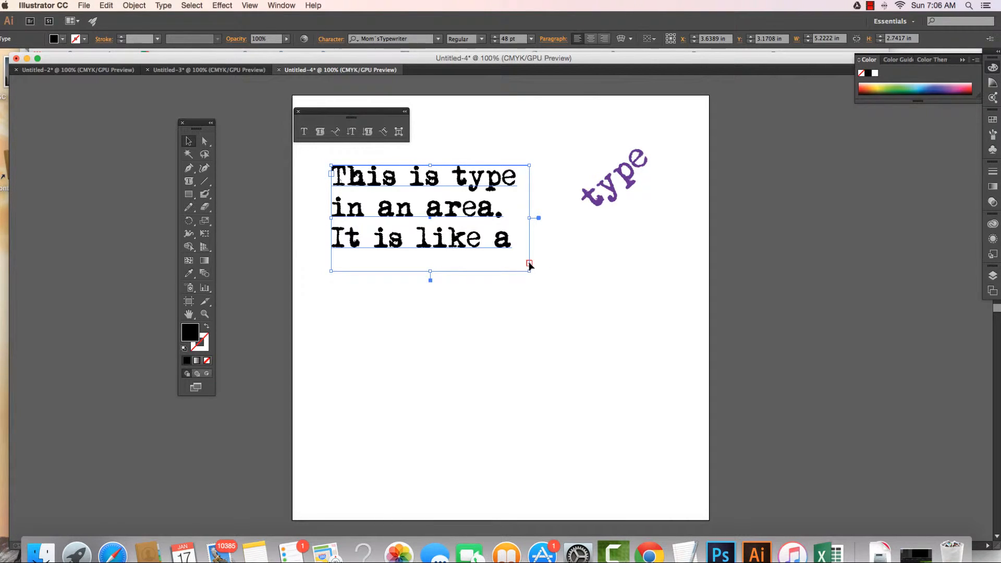
Thread the overflow text into a second linked frame at the first frame's lower right corner, then delete that linked frame.
left_click(529, 265)
left_click(529, 264)
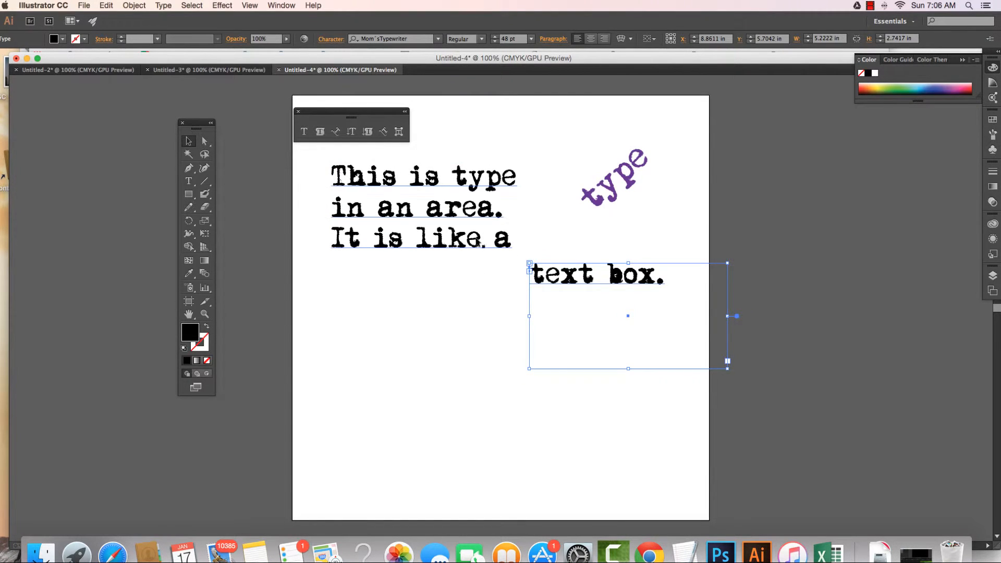
left_click(468, 237)
left_click(565, 273)
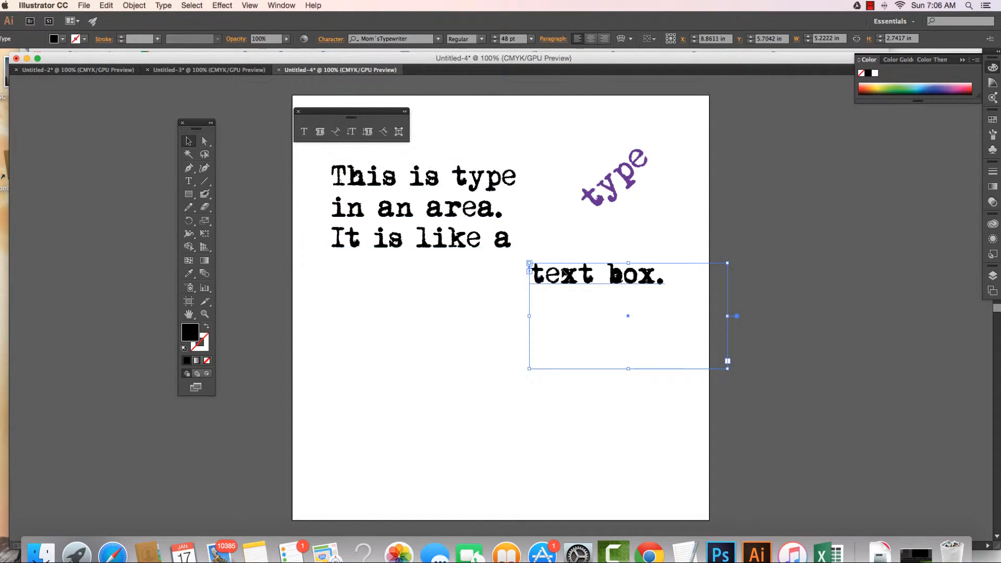
key("Delete")
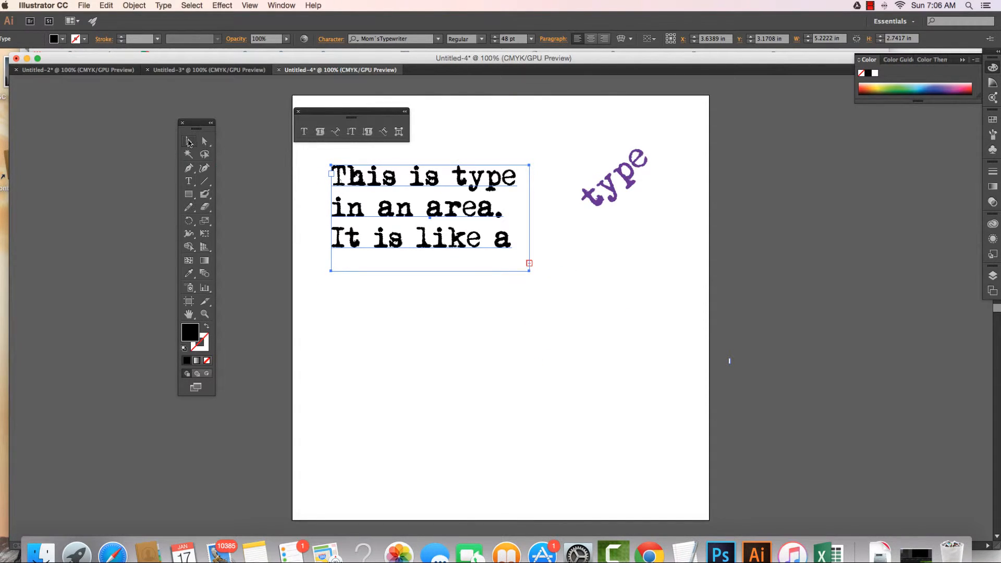
Lengthen the area type frame to about 4.09 in high, shift it slightly left, and deselect it.
left_click(189, 143)
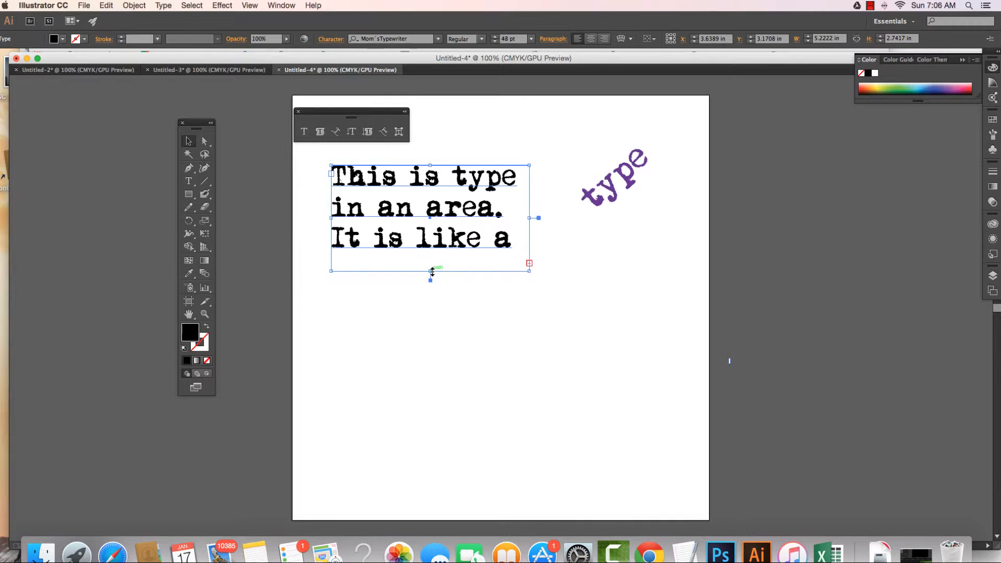
left_click_drag(431, 271, 431, 323)
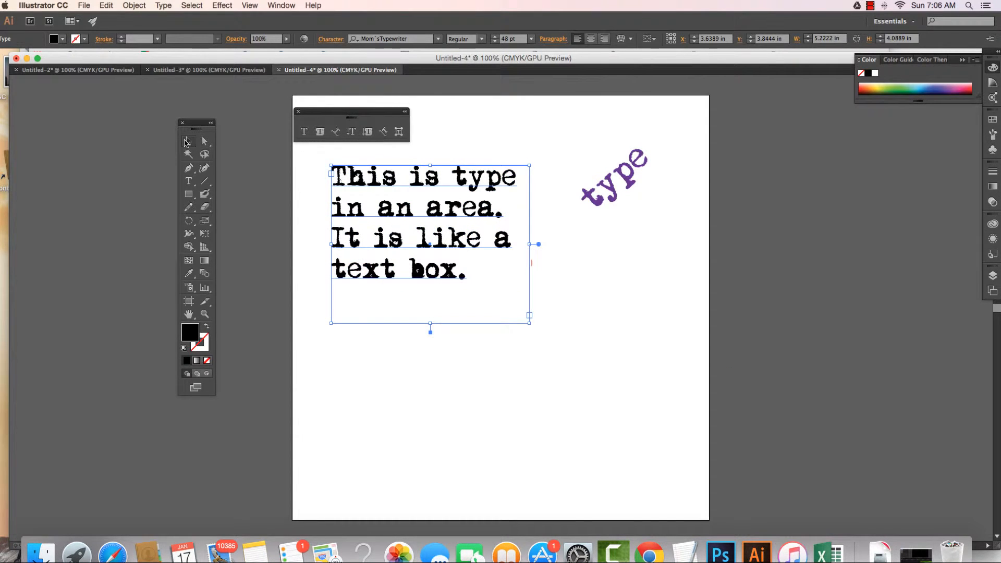
left_click_drag(382, 219, 368, 223)
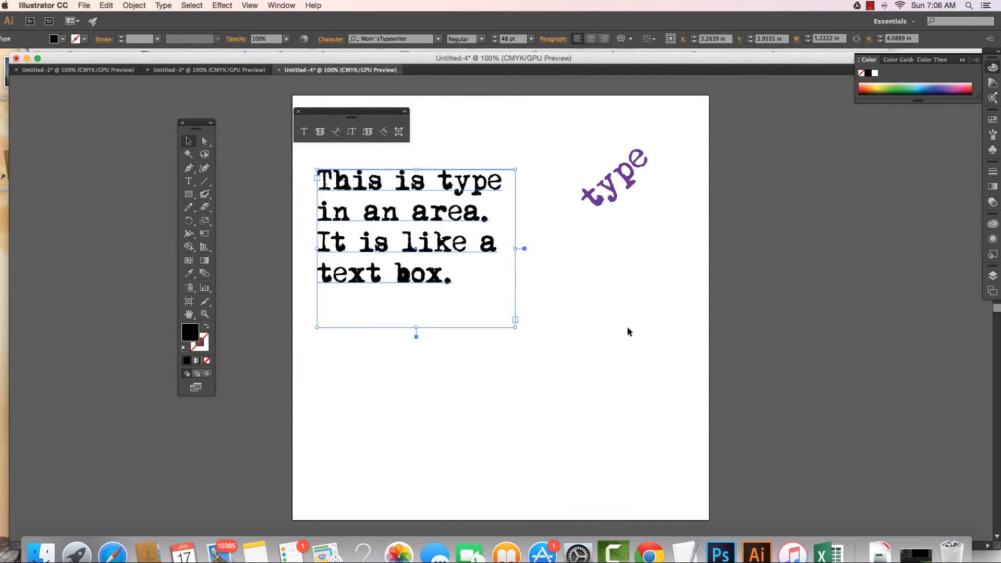
left_click(627, 328)
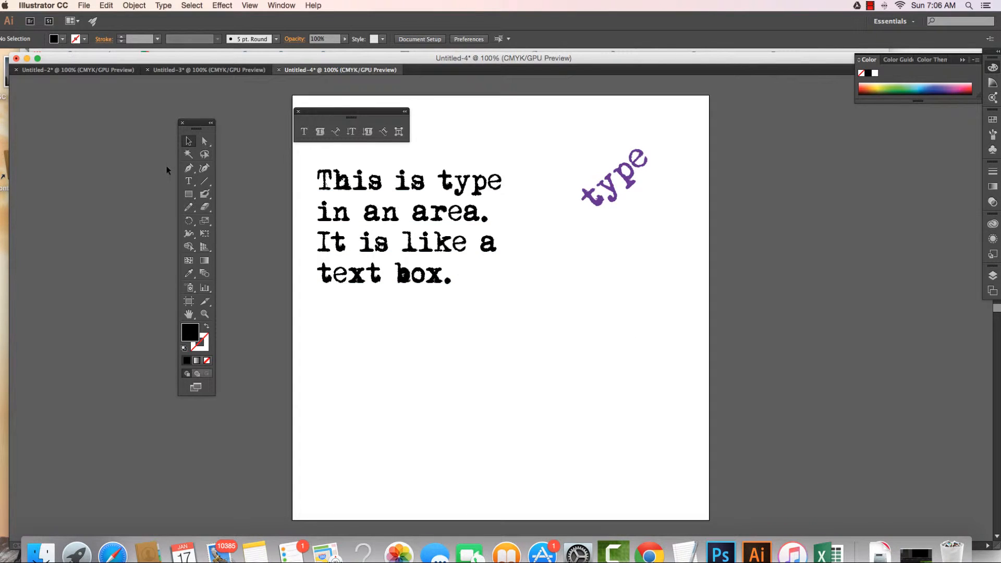
Draw a black circle about 2.93 in across in the lower right area of the artboard.
left_click(188, 195)
left_click_drag(190, 197, 224, 219)
left_click_drag(539, 347, 634, 460)
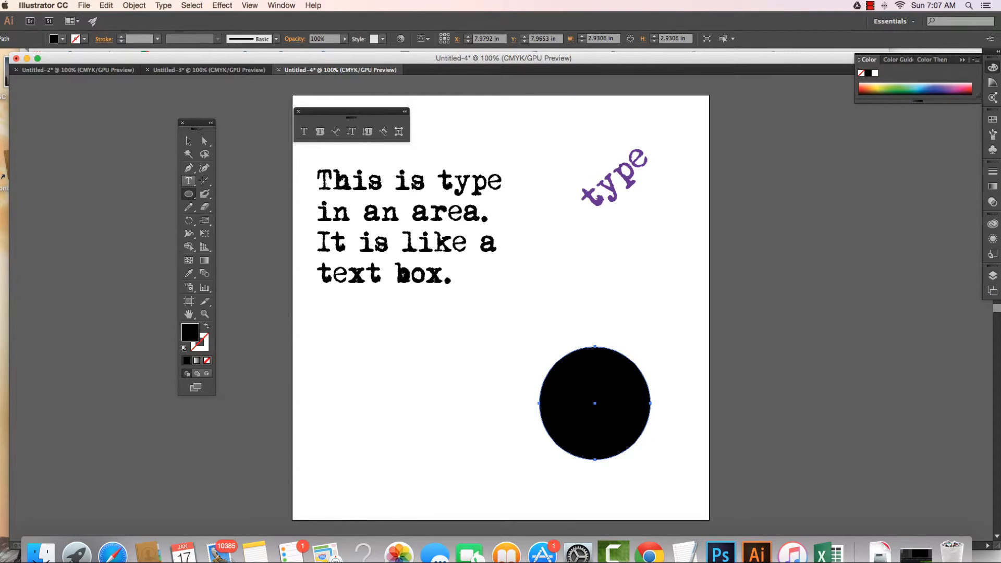
Place "this is type on a path." around the circle, then rotate the ring counter-clockwise and move it up beneath the tilted word.
left_click(336, 131)
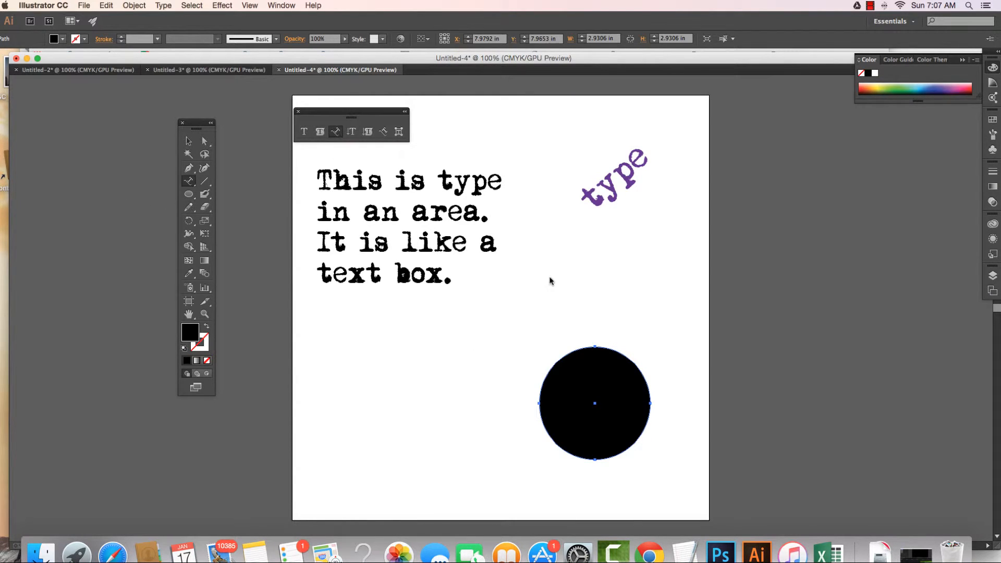
left_click(572, 351)
type("t")
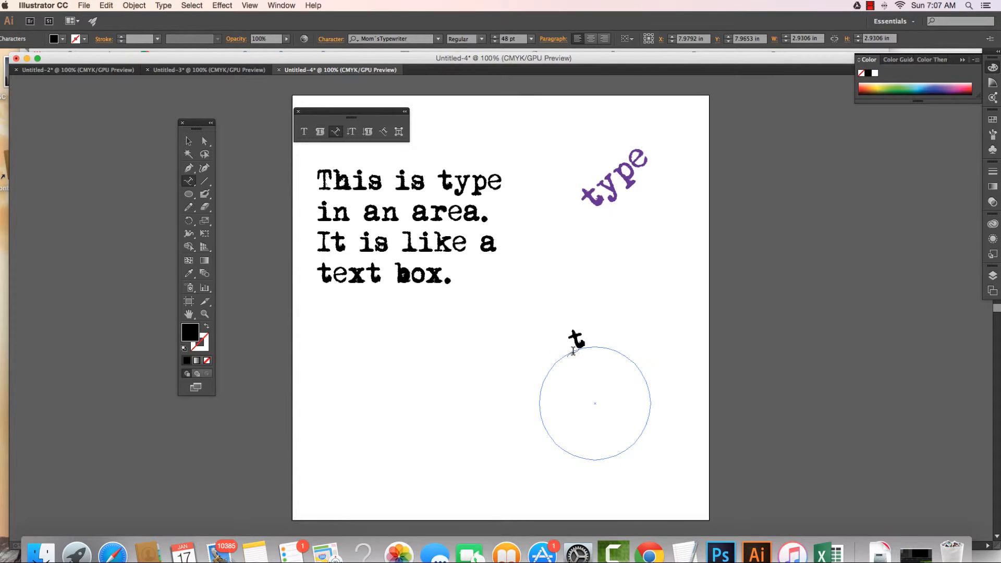
type("his is type on a path.")
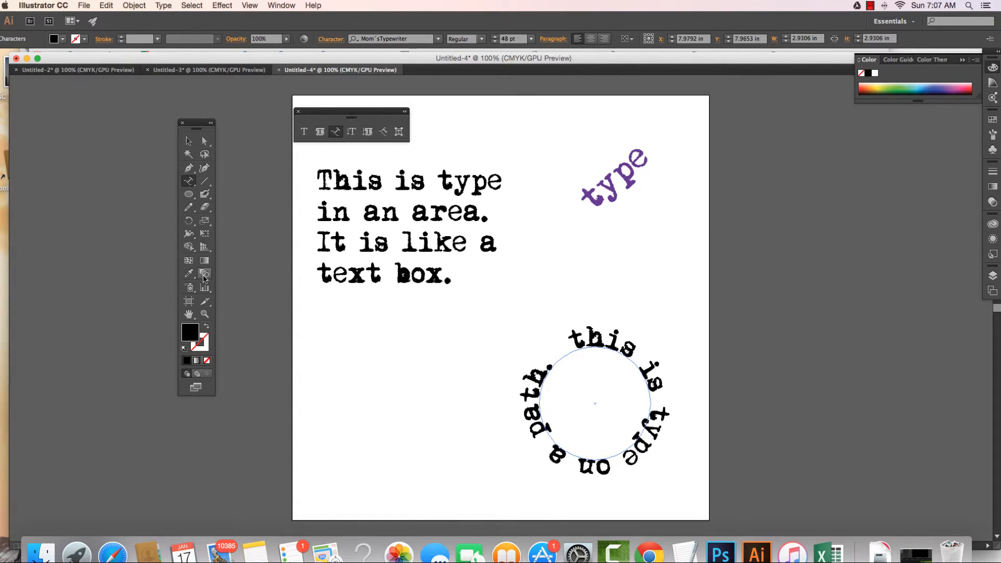
left_click(189, 141)
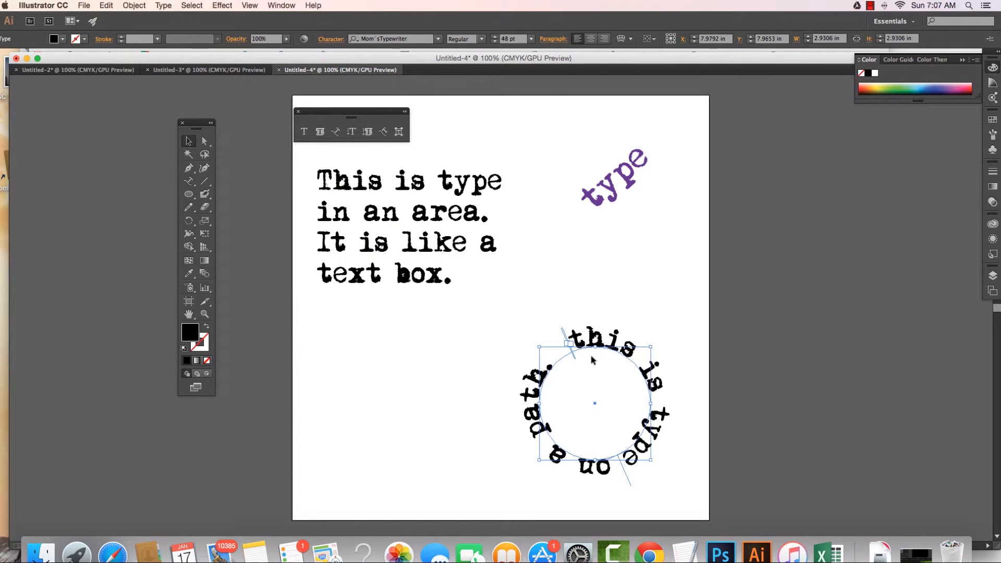
left_click_drag(656, 344, 585, 254)
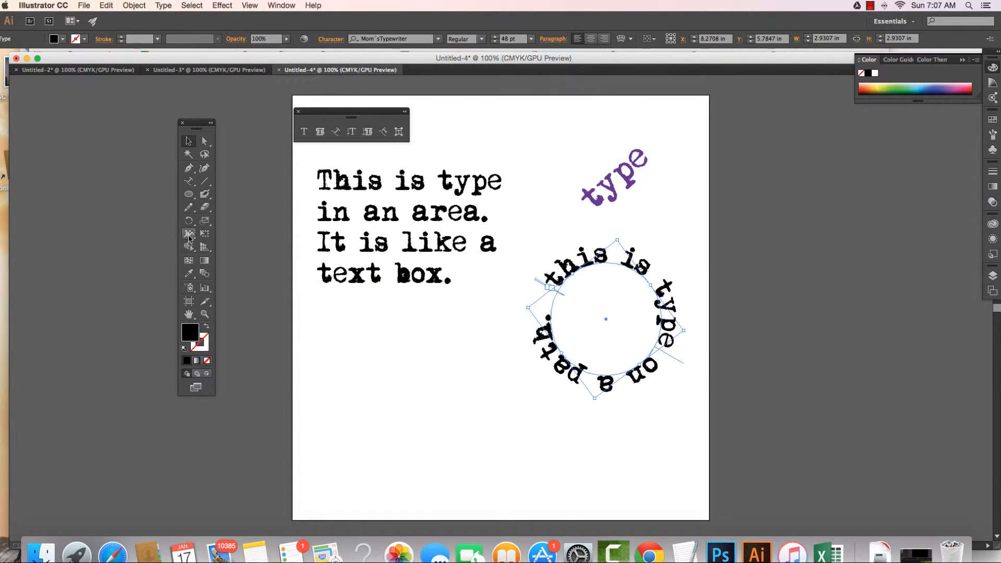
Draw a wavy pencil path about 6.12 by 1.76 in below the area text and set "Type on a path." along it.
left_click(194, 203)
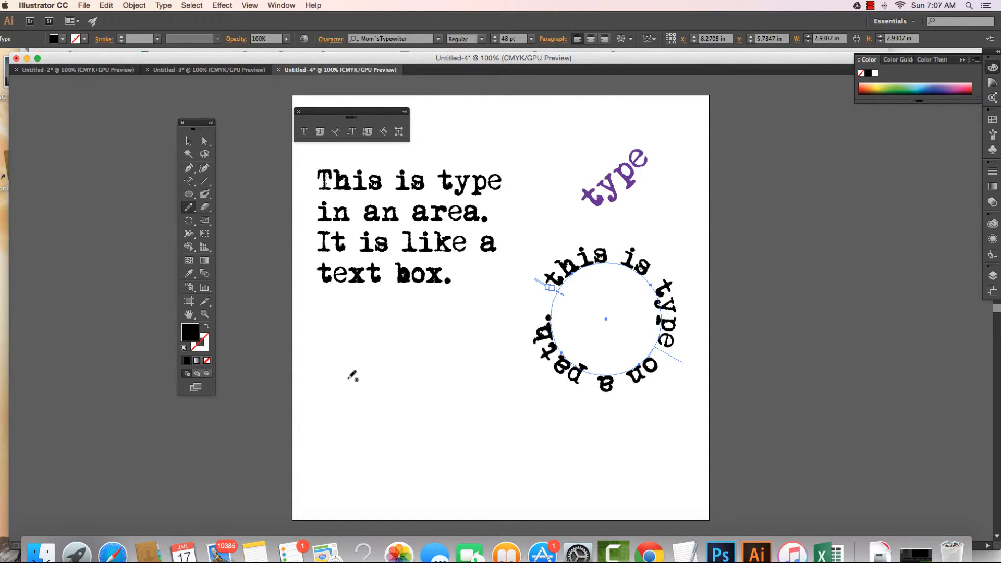
mouse_move(340, 384)
left_mouse_down()
mouse_move(365, 359)
mouse_move(447, 412)
mouse_move(572, 403)
left_mouse_up()
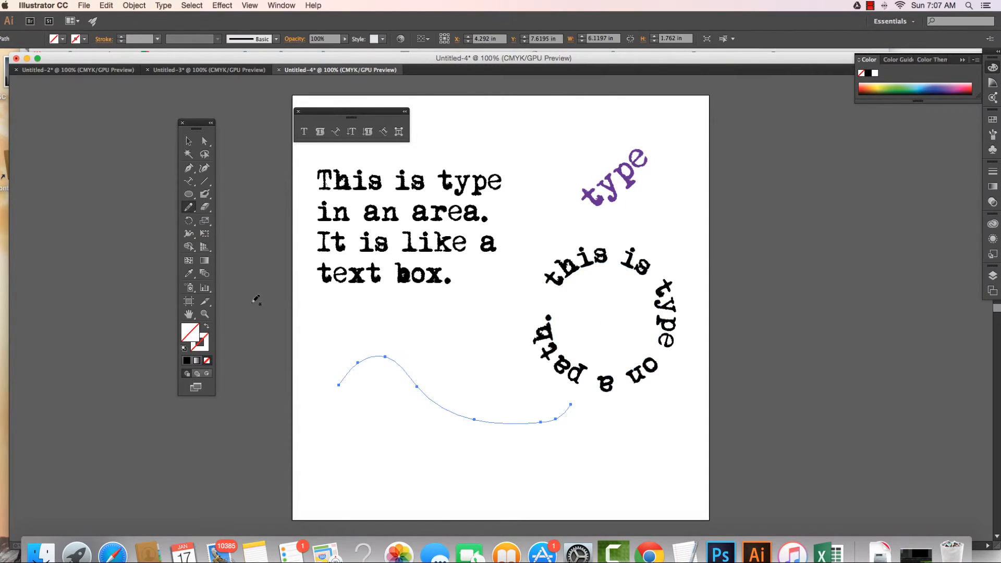
left_click(335, 131)
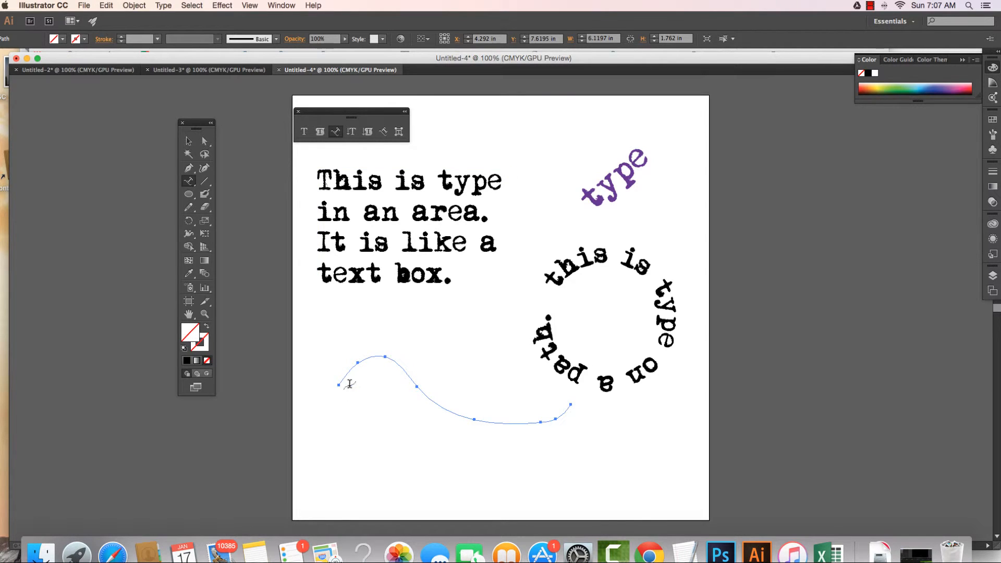
left_click(342, 379)
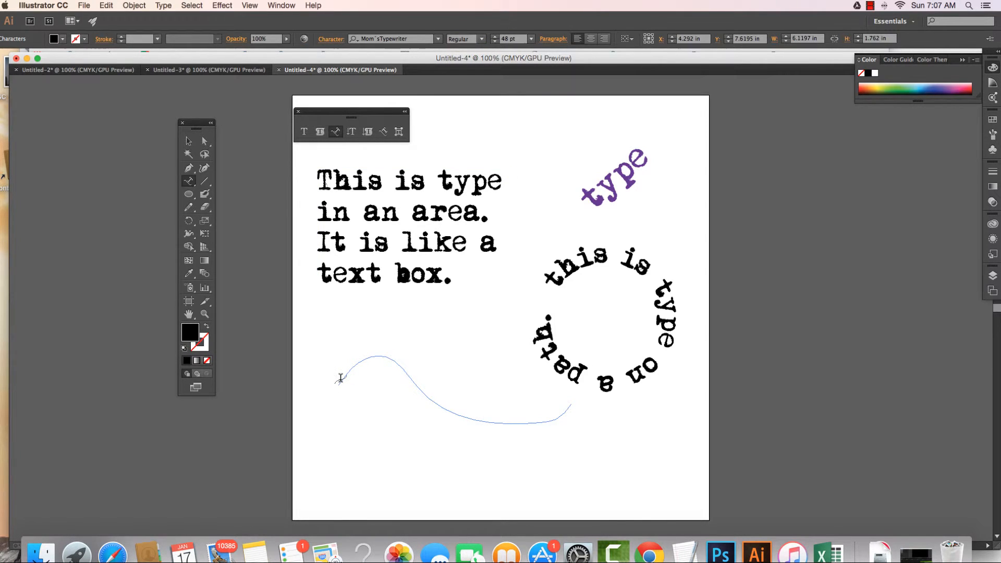
type("Tye")
key("BackSpace")
type("p")
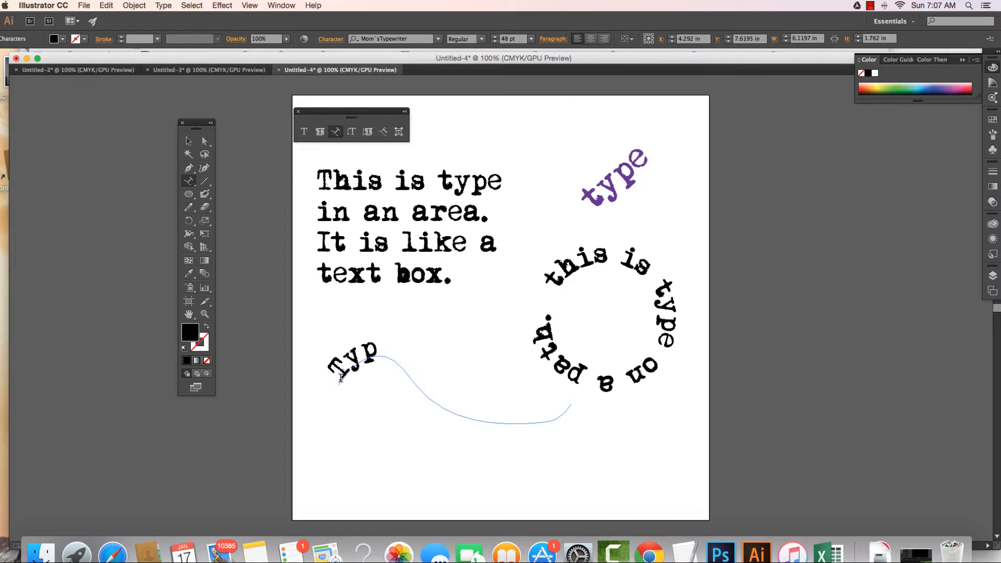
type("e on a path.")
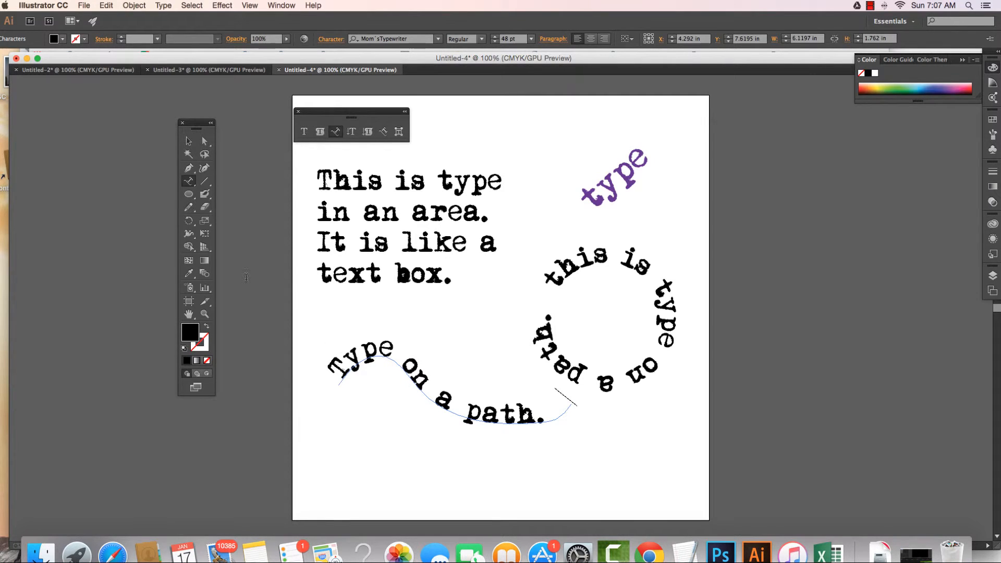
Move the wavy path text to the artboard's upper right area, over the tilted purple word.
left_click(188, 141)
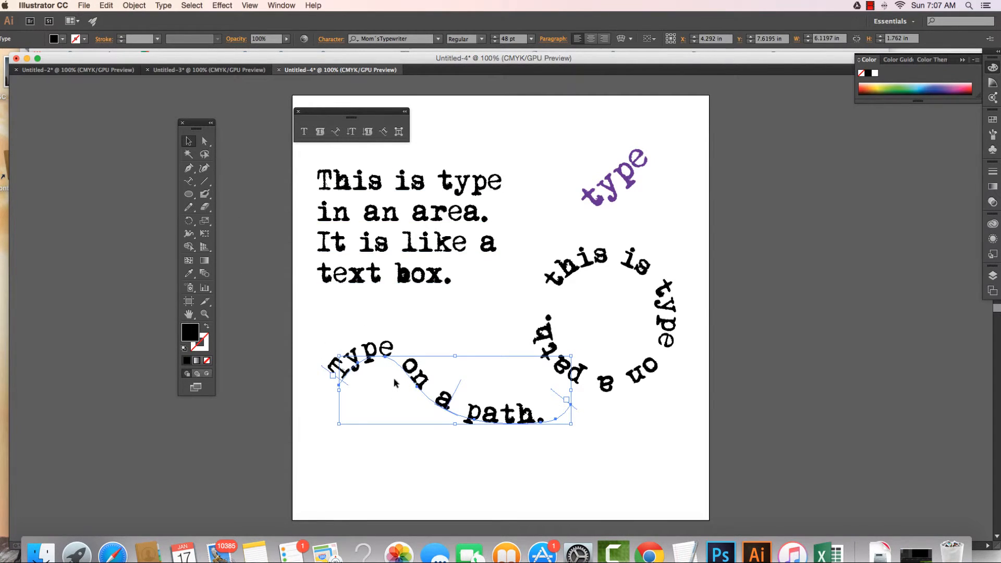
left_click_drag(414, 370, 527, 164)
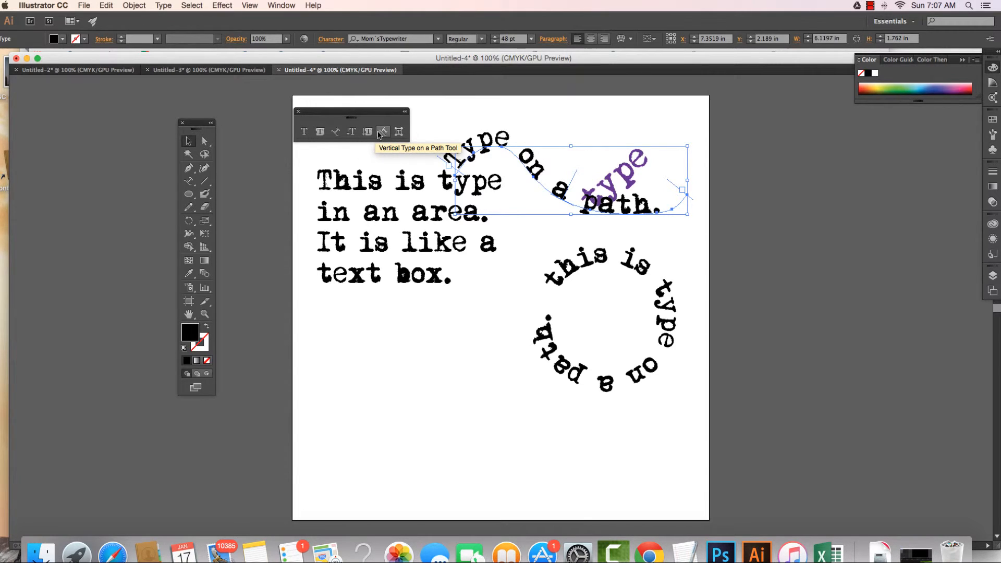
Create the vertical point text "vertical" near the artboard's left edge and move it up directly below the area text.
left_click(352, 131)
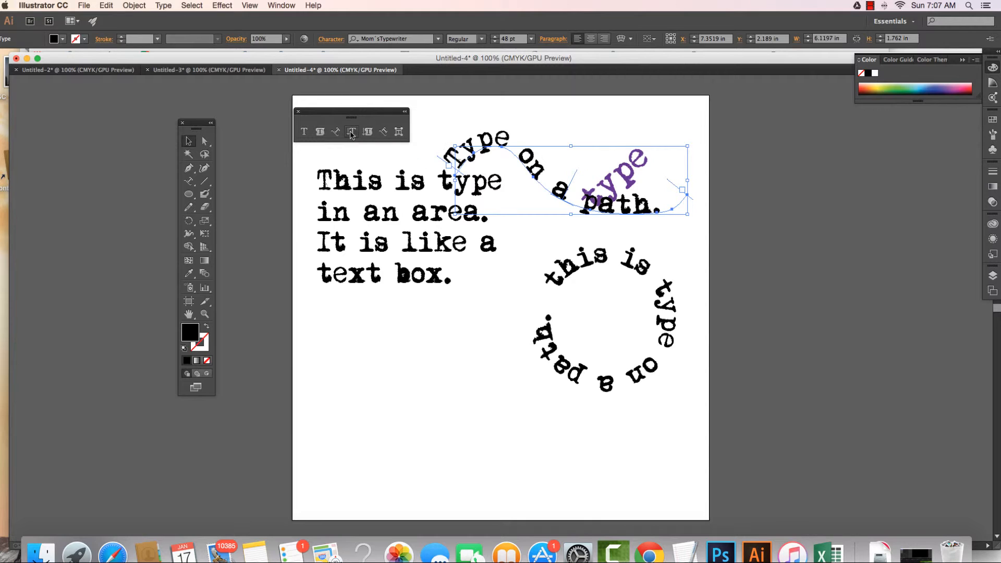
left_click(324, 315)
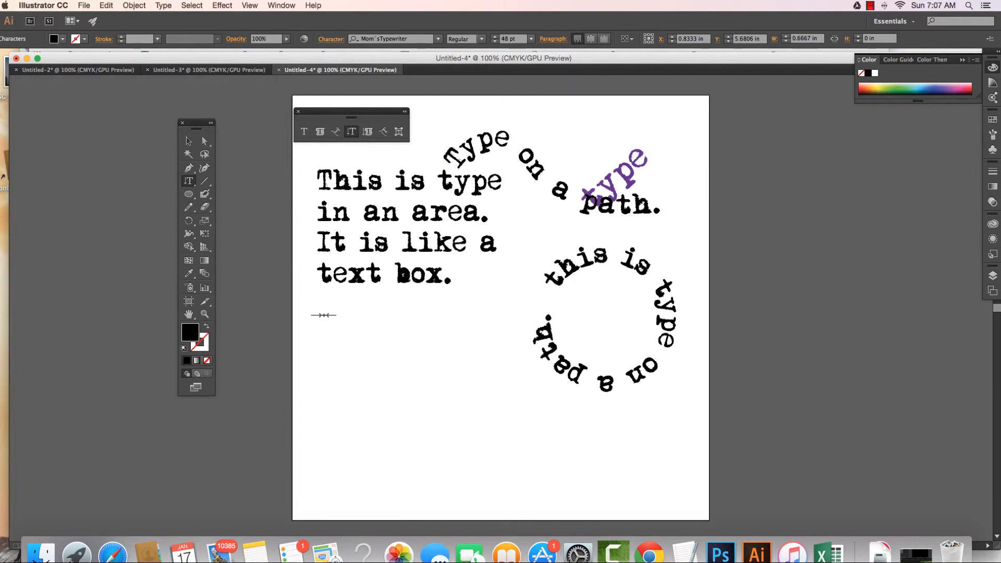
type("Vertical")
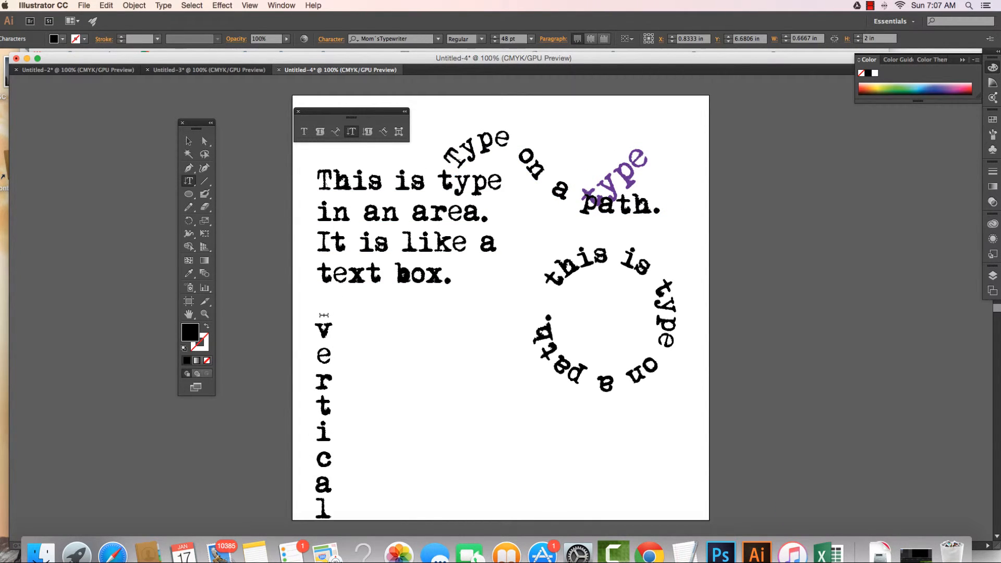
left_click(188, 141)
left_click_drag(324, 328, 325, 295)
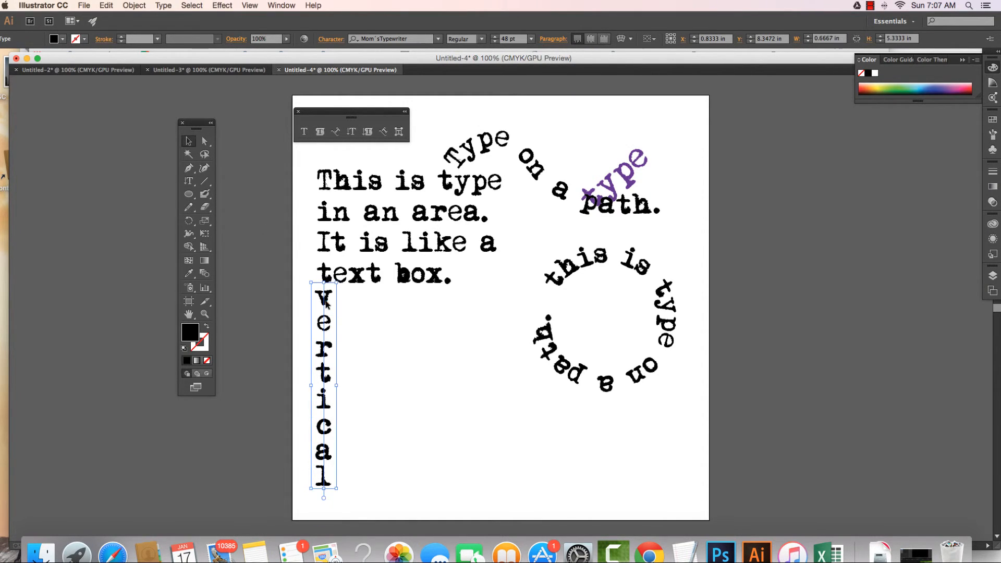
Draw a rectangle about 2.74 by 2.67 in beside the vertical word and turn it into vertical area type reading "vertical".
left_click(189, 194)
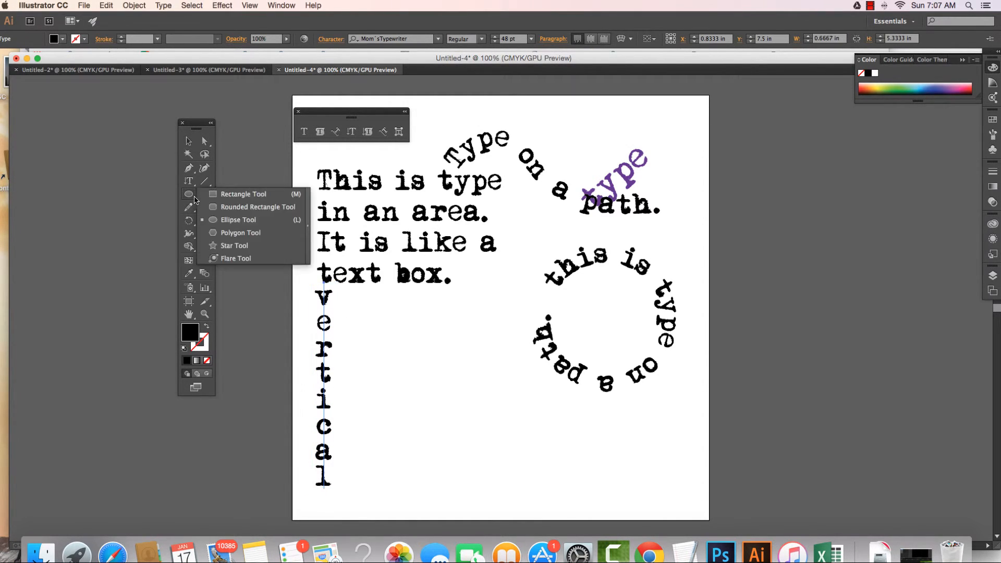
left_click(232, 194)
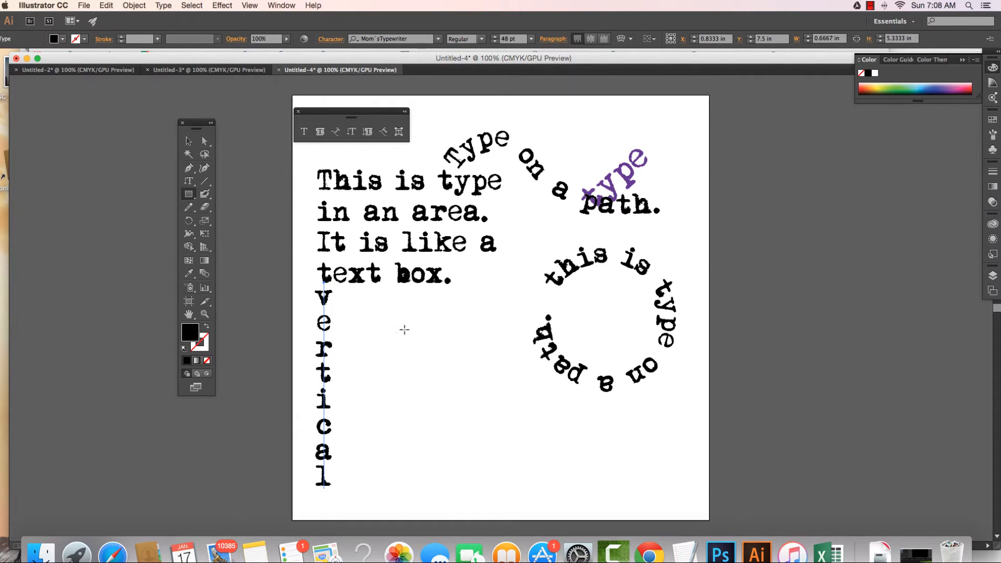
mouse_move(365, 344)
left_mouse_down()
mouse_move(430, 435)
mouse_move(469, 446)
left_mouse_up()
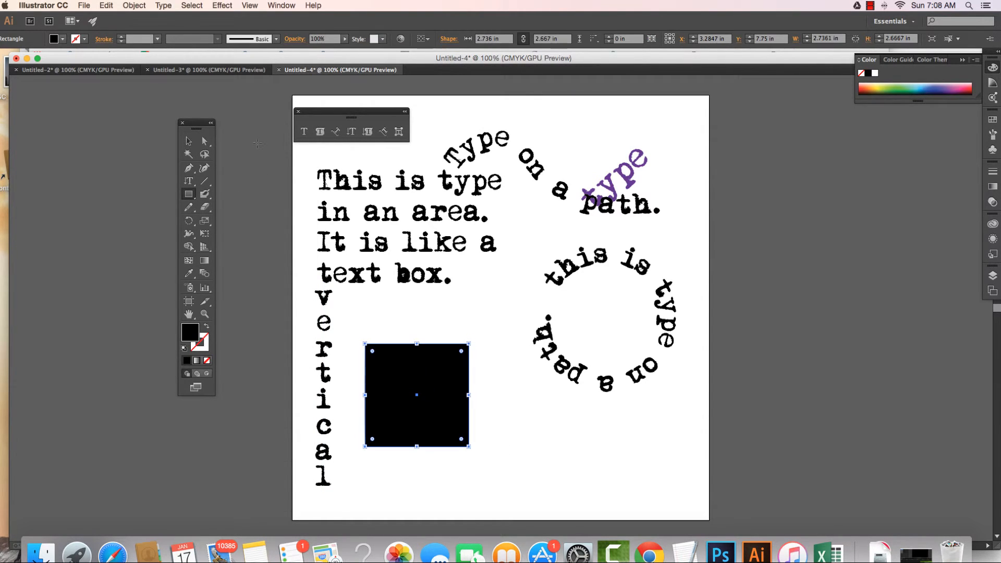
left_click(368, 132)
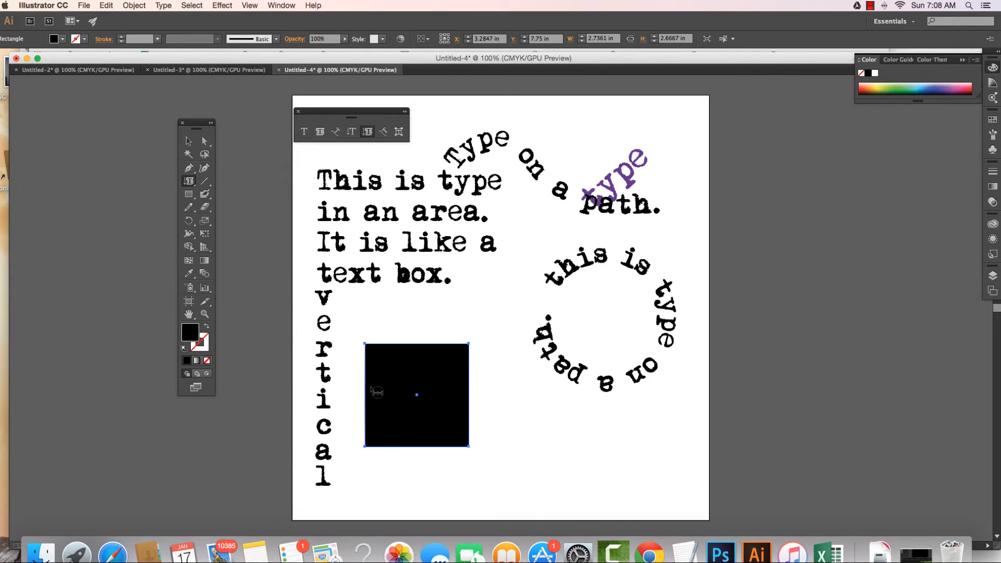
left_click(372, 351)
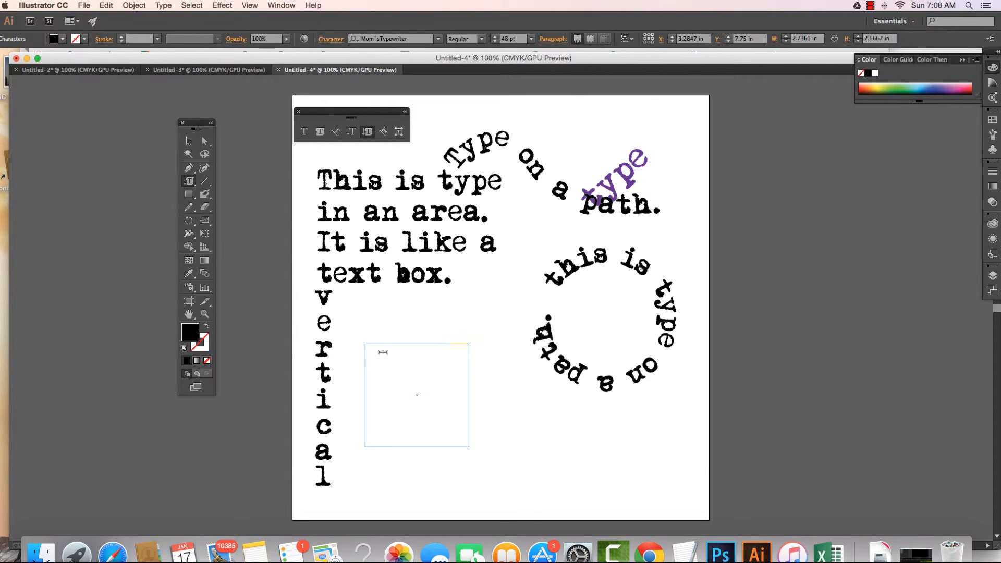
type("vertical")
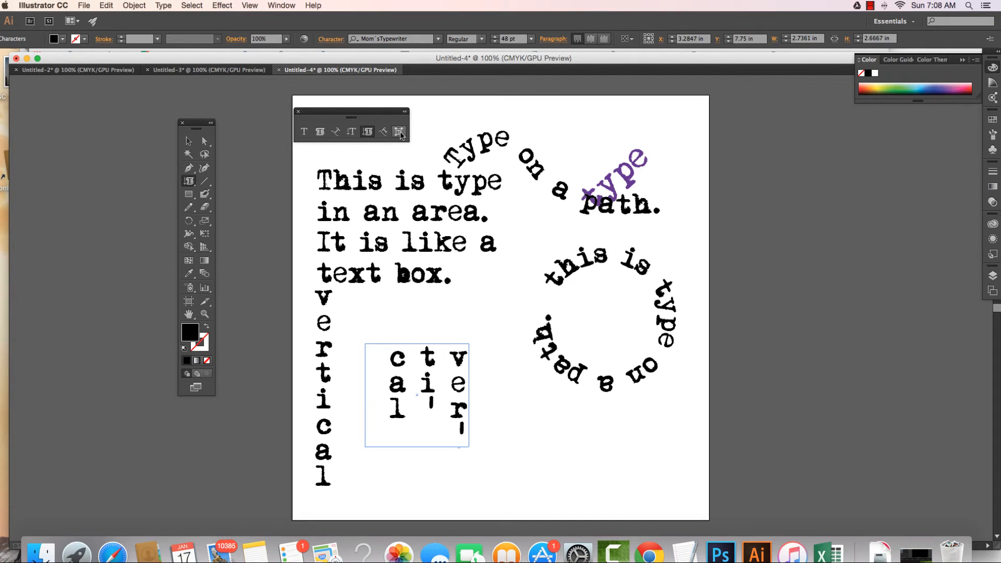
left_click(870, 6)
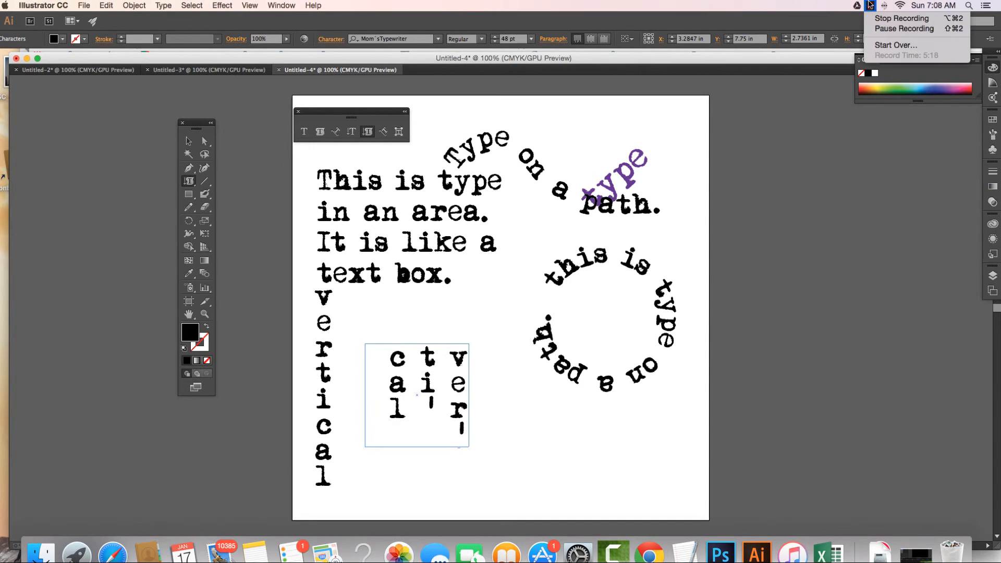
left_click(886, 16)
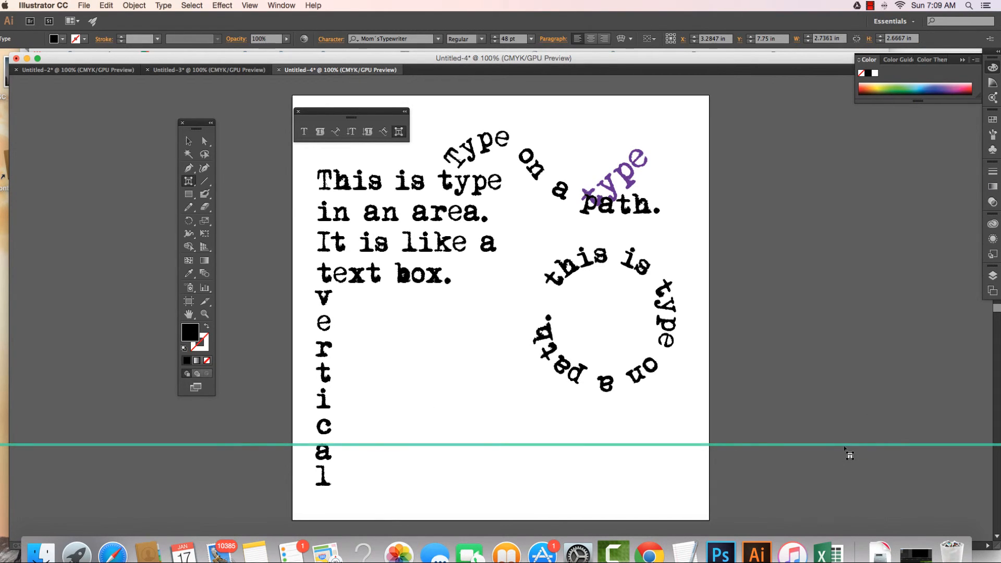
Enlarge the "y" of "Type" in the wavy path text with the Touch Type tool and fill it with blue.
key("super")
key("super+minus")
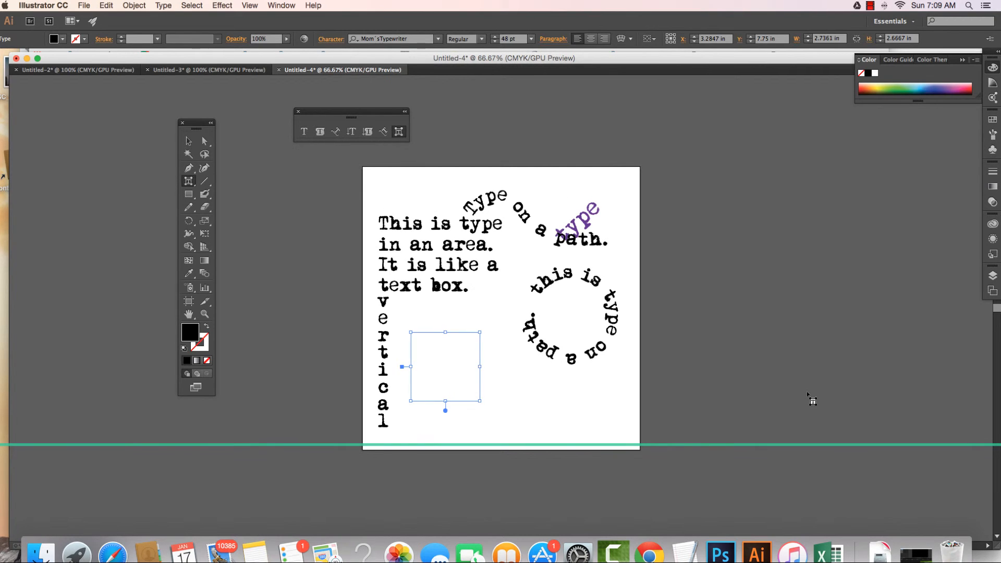
key("space")
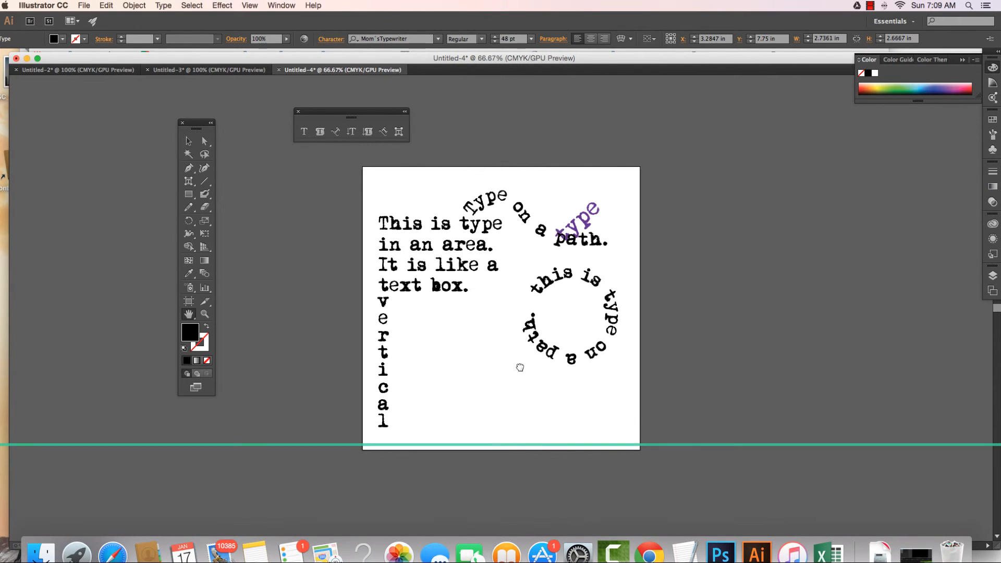
left_click_drag(520, 367, 591, 319)
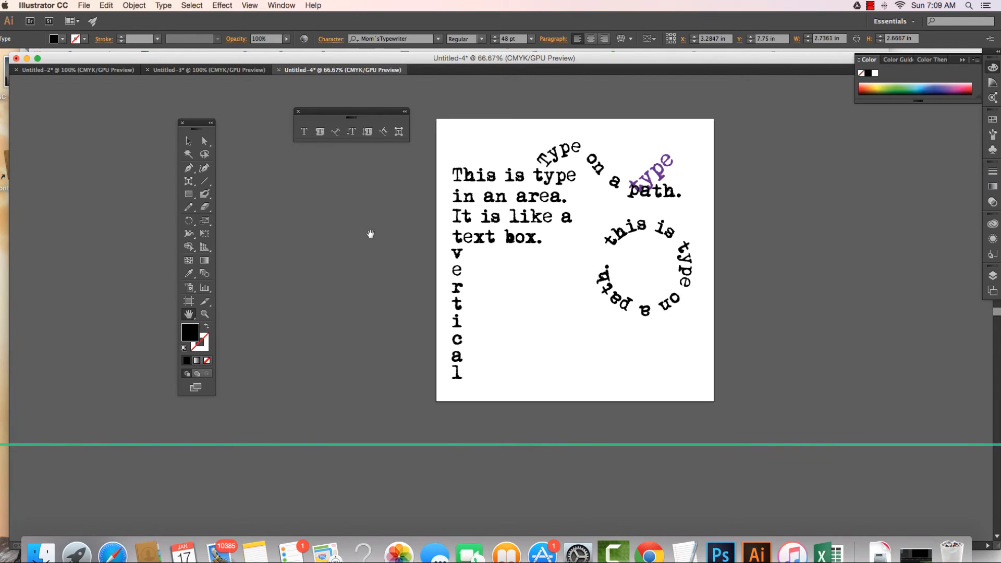
left_click(399, 131)
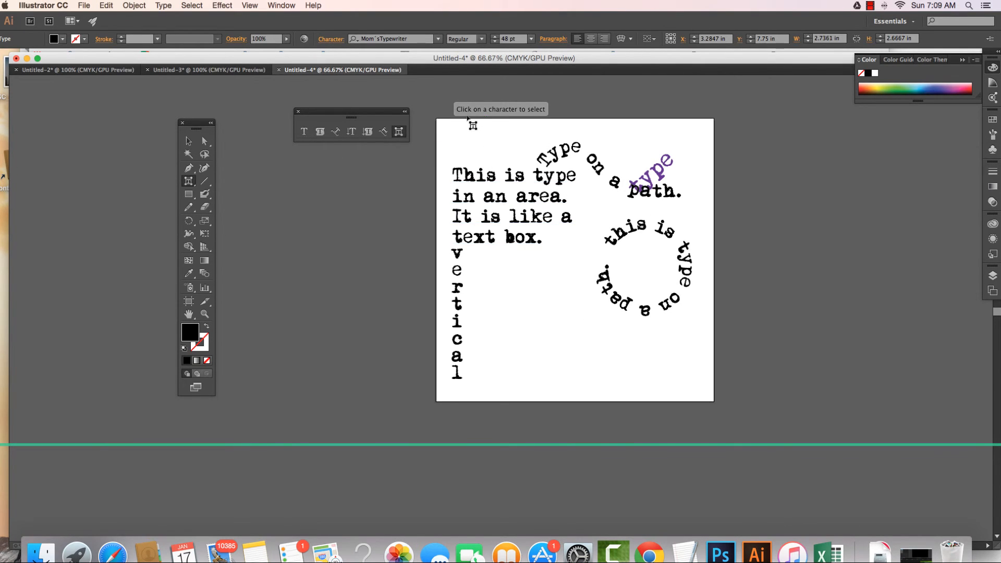
left_click(399, 133)
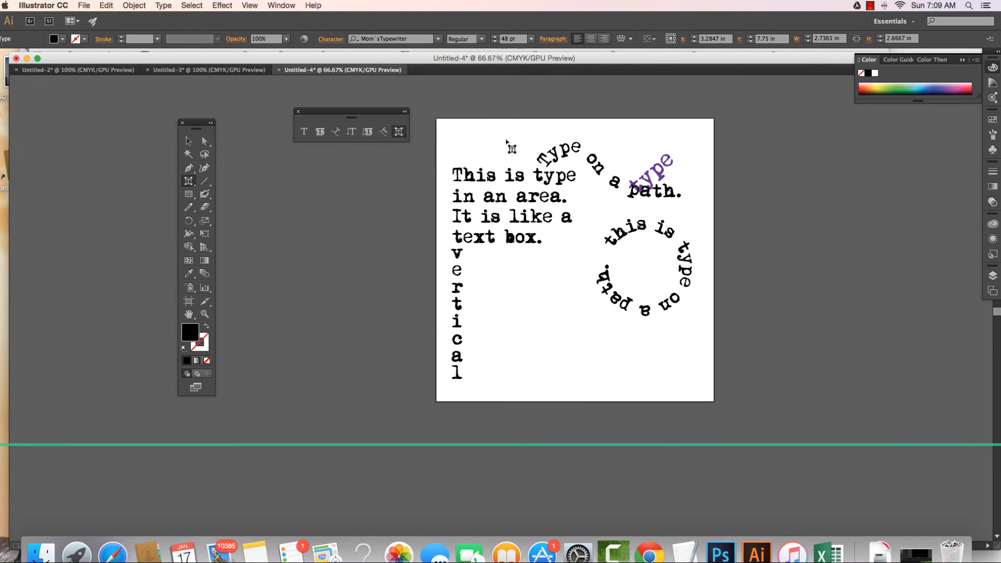
left_click(555, 158)
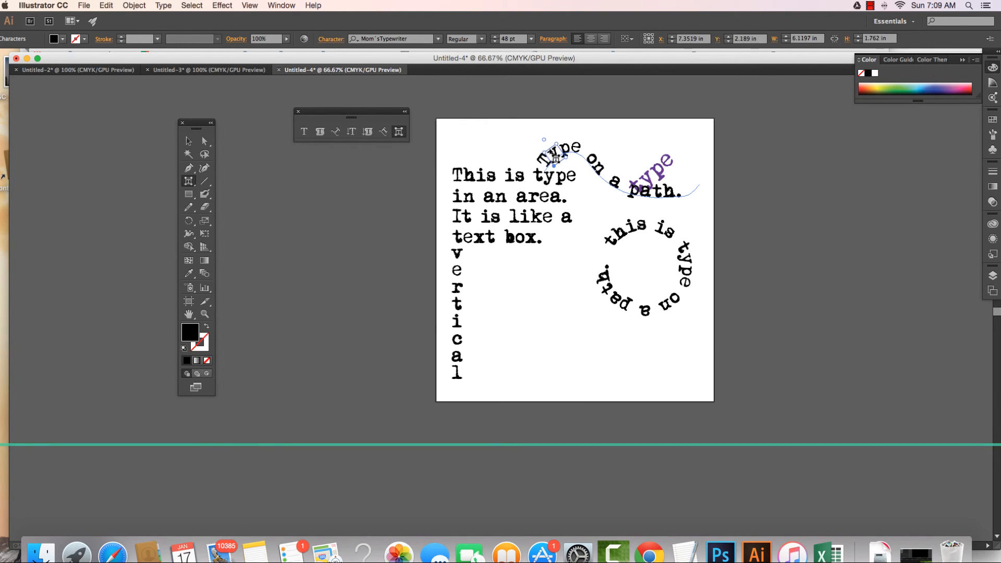
left_click_drag(556, 158, 533, 129)
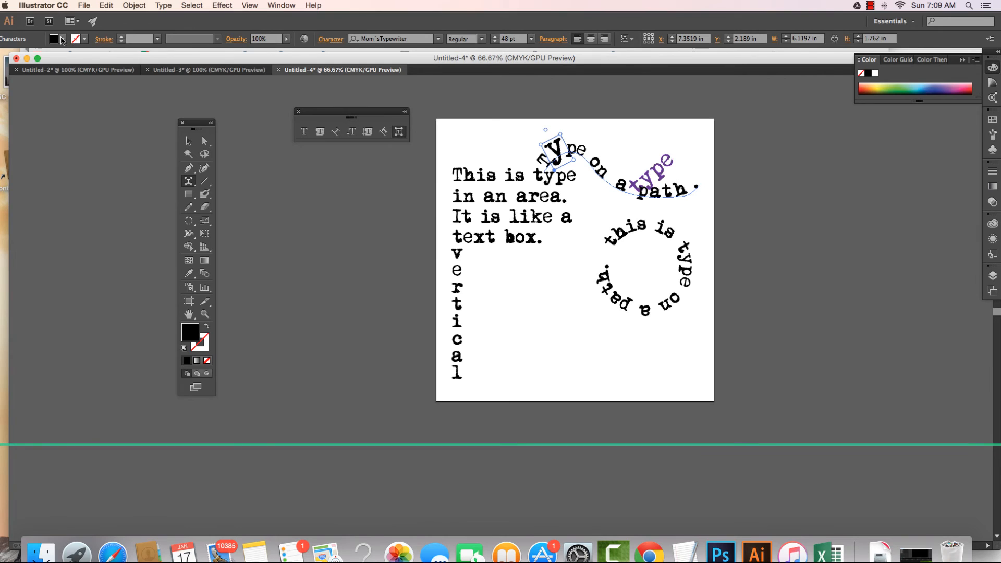
left_click(73, 39)
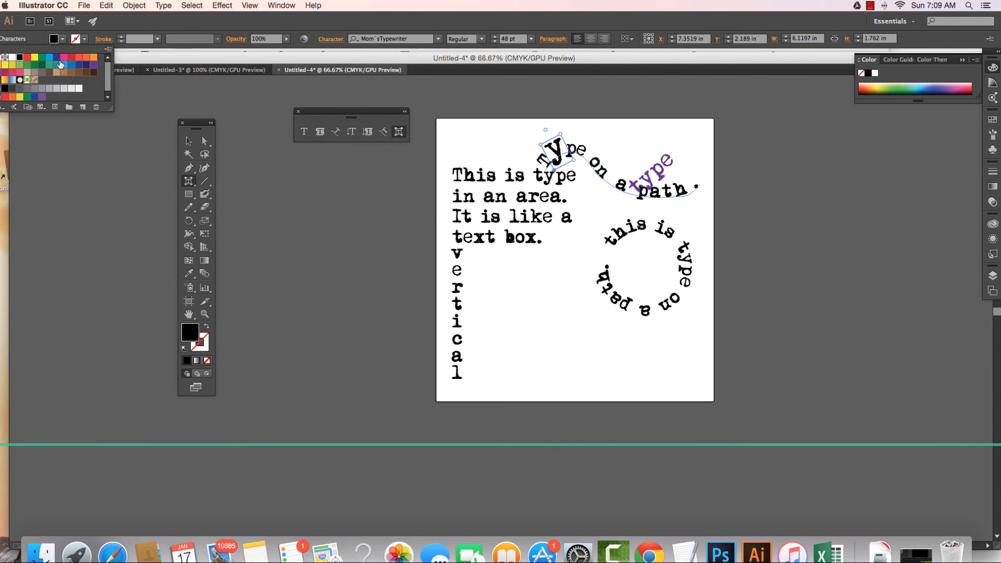
left_click(56, 58)
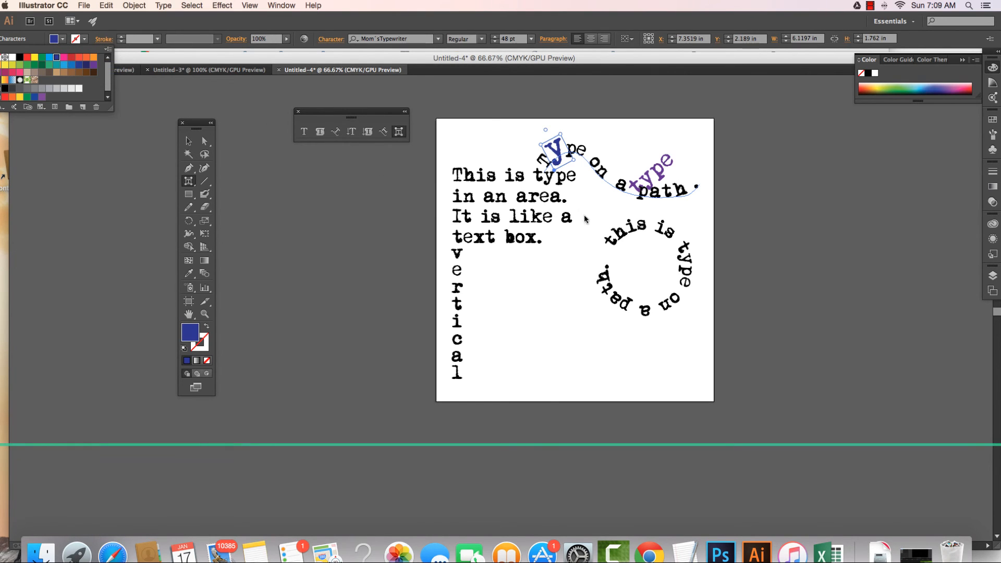
Rotate the "h" of "this" in the circular path text clockwise to stand nearly upright, using the Touch Type tool.
left_click(614, 241)
left_click(614, 241)
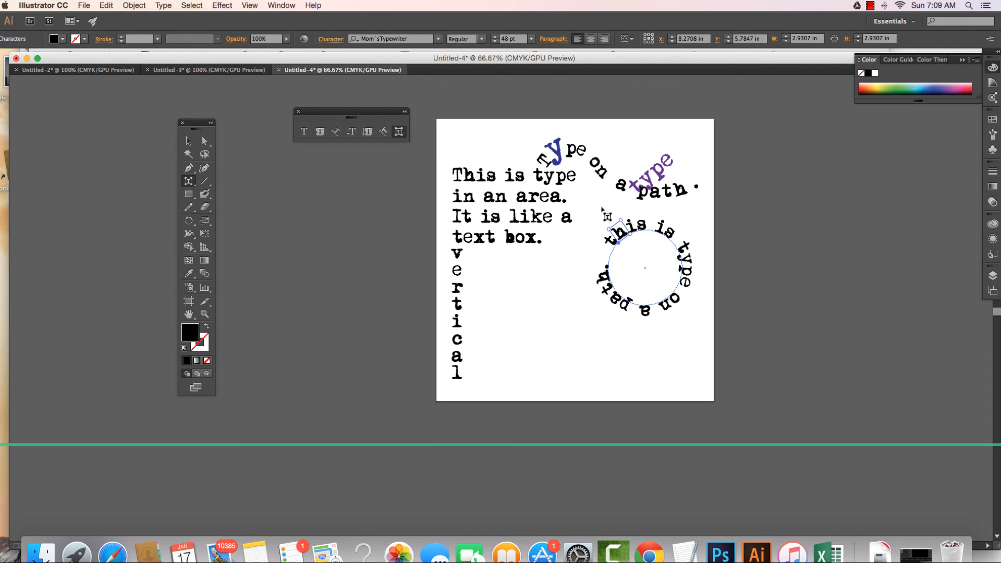
left_click_drag(607, 215, 618, 208)
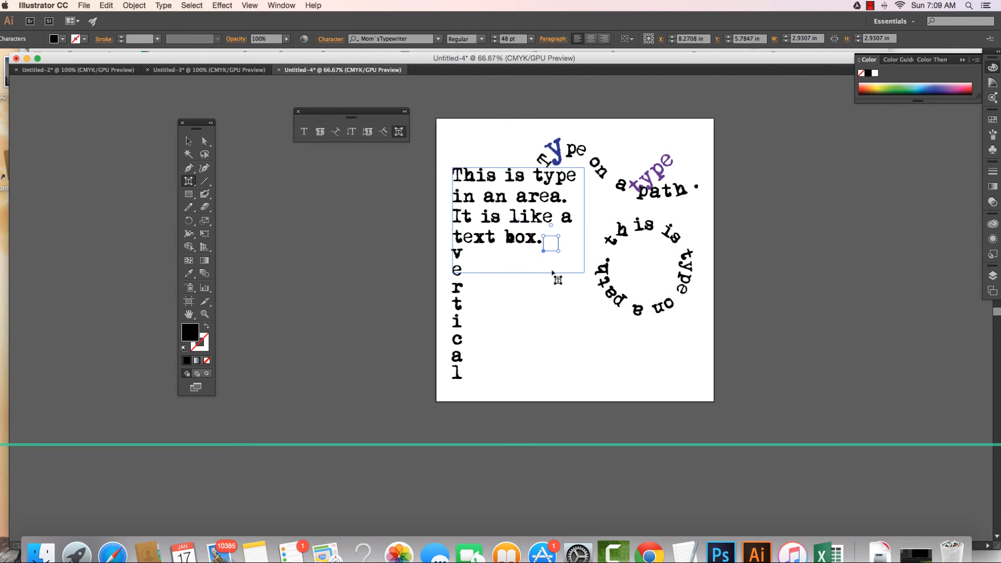